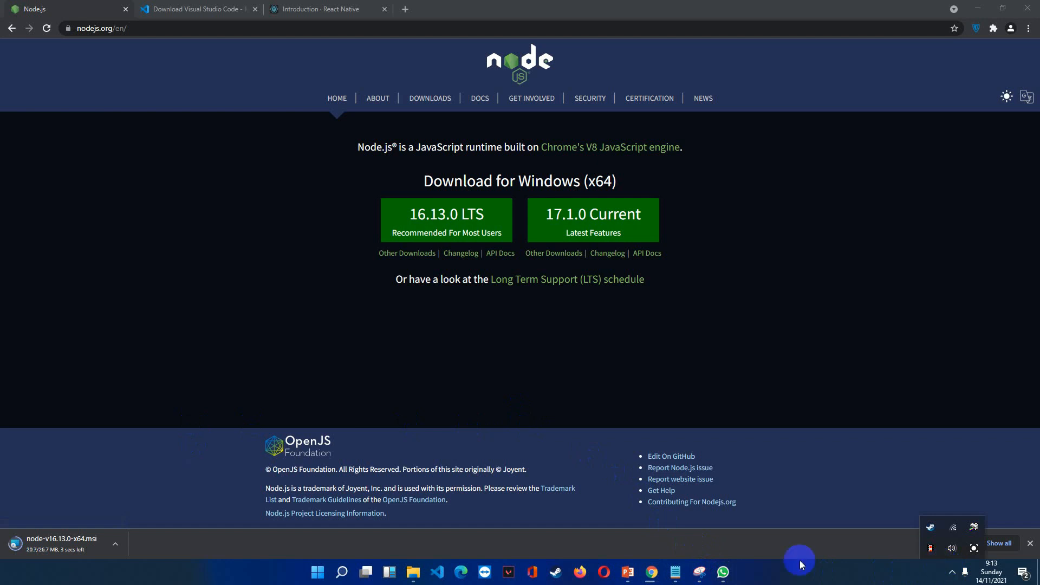
Launch the downloaded node-v16.13.0-x64.msi installer and accept the terms in the License Agreement.
click(190, 541)
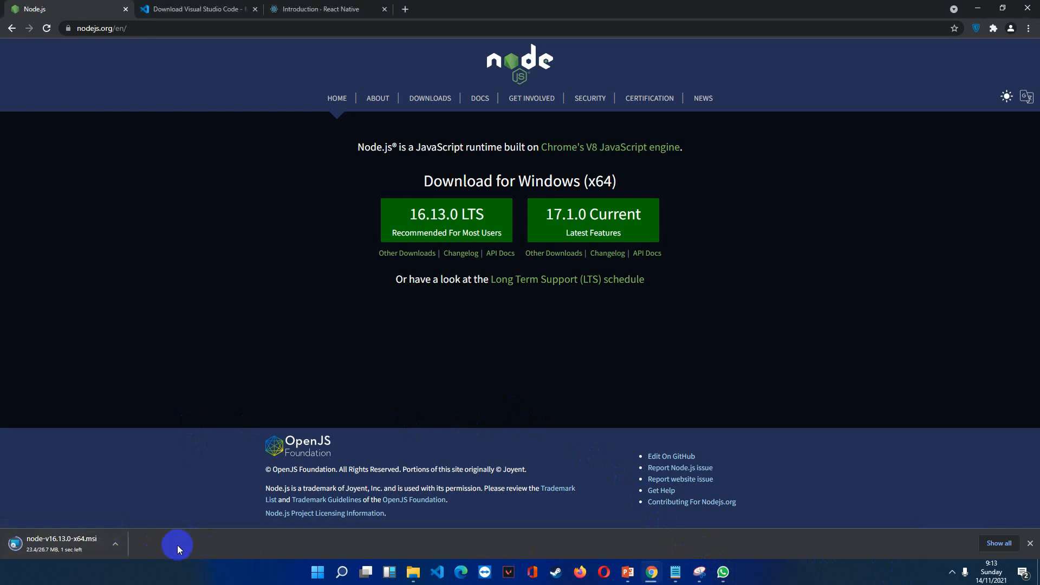
click(85, 536)
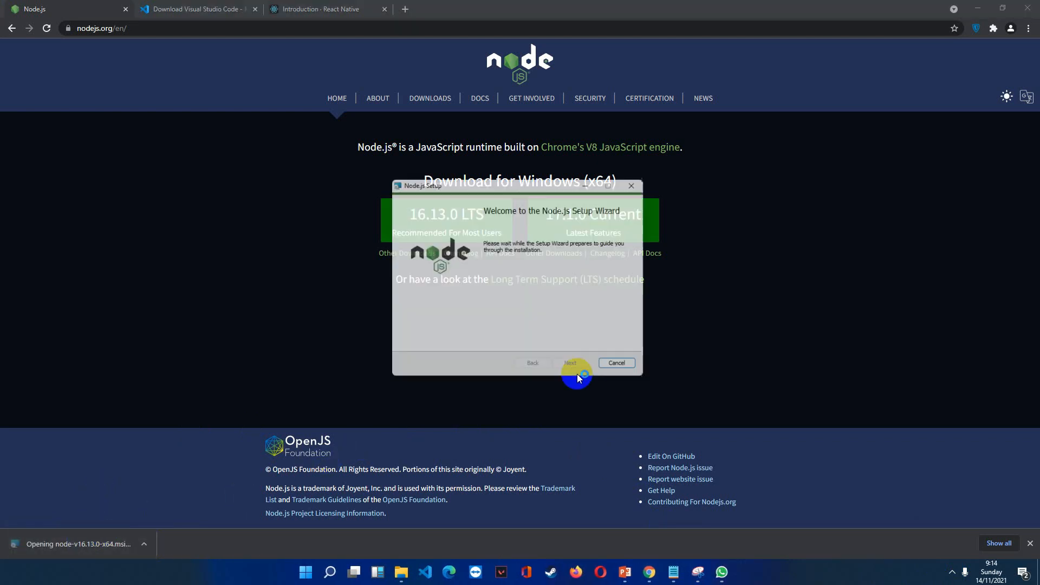
click(575, 368)
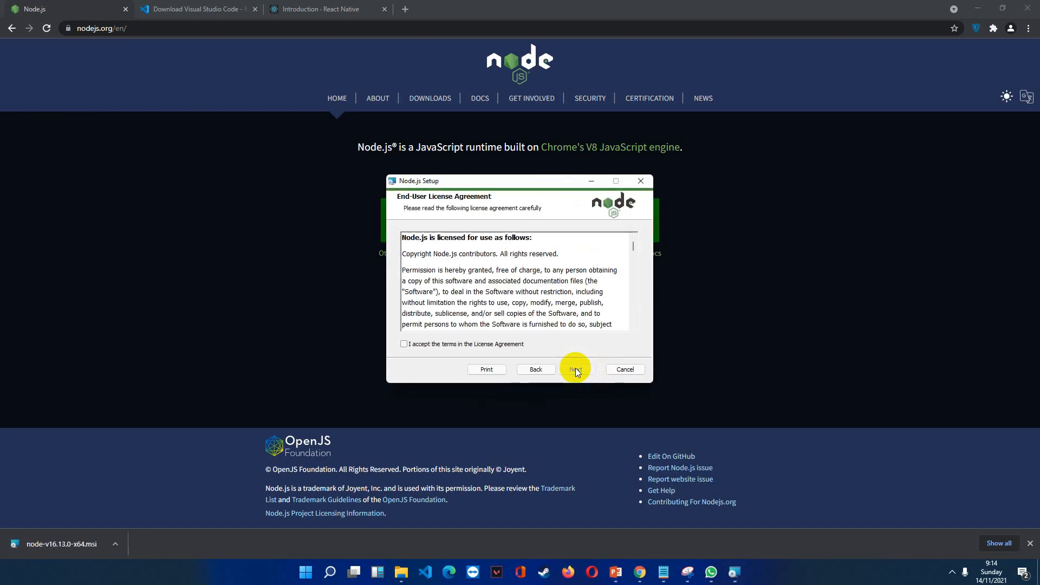
click(529, 369)
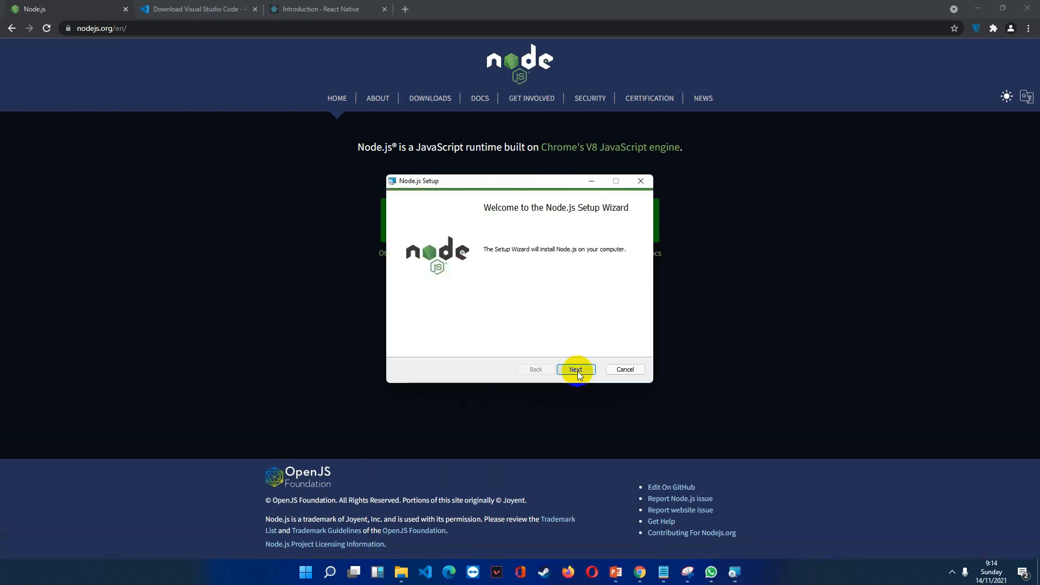
click(576, 371)
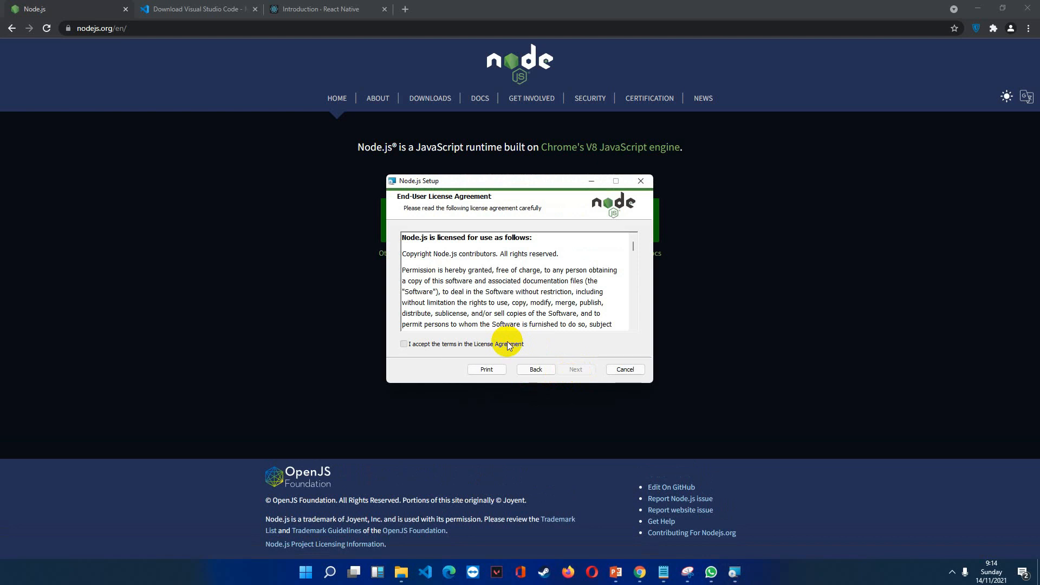
click(509, 344)
click(576, 368)
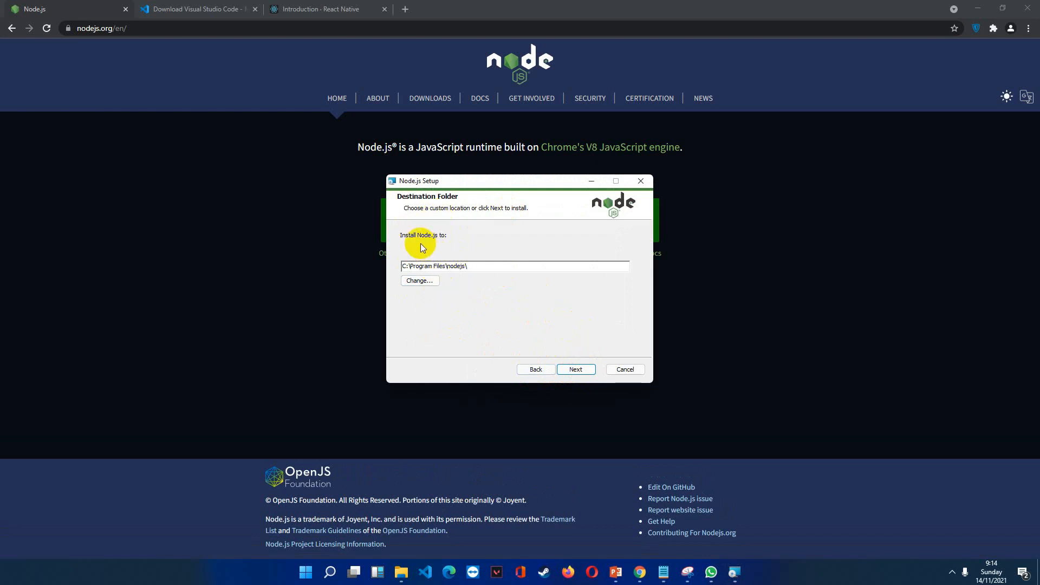
Install Node.js to C:\Program Files\nodejs\ with the default features and without the native module tools, then finish the setup wizard.
click(579, 369)
click(583, 370)
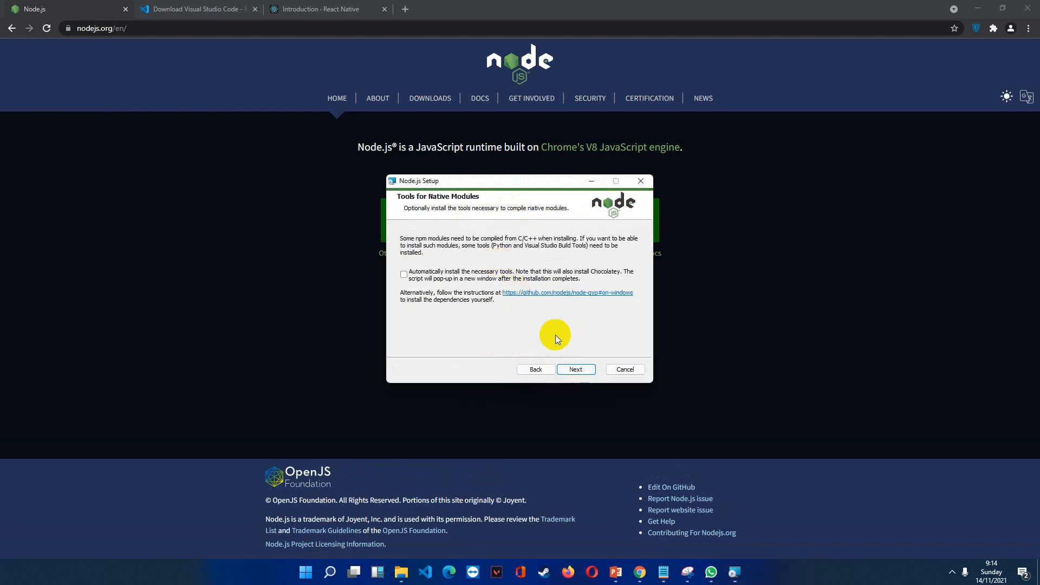
click(580, 370)
click(580, 369)
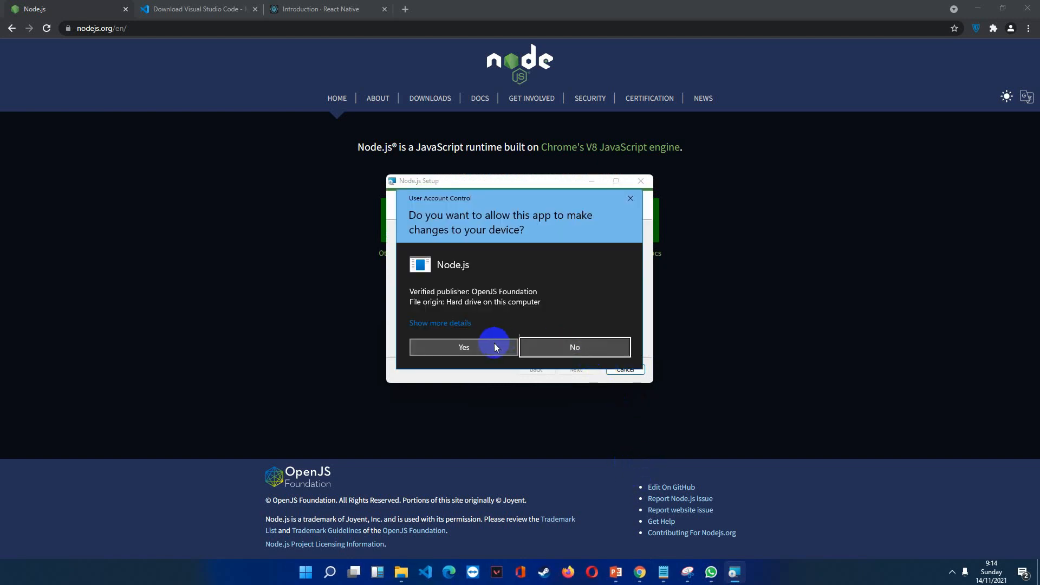
click(493, 343)
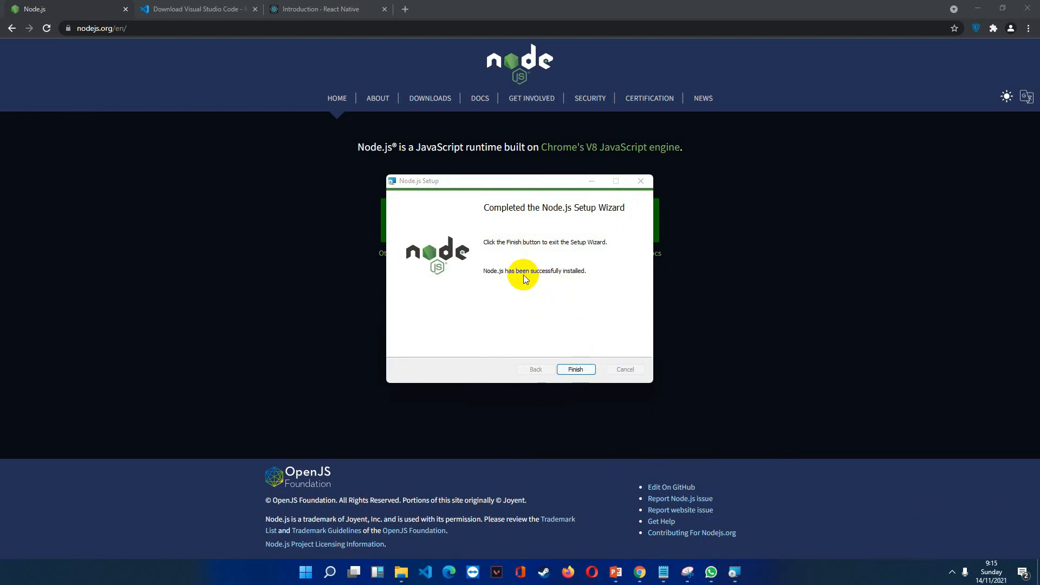
click(577, 369)
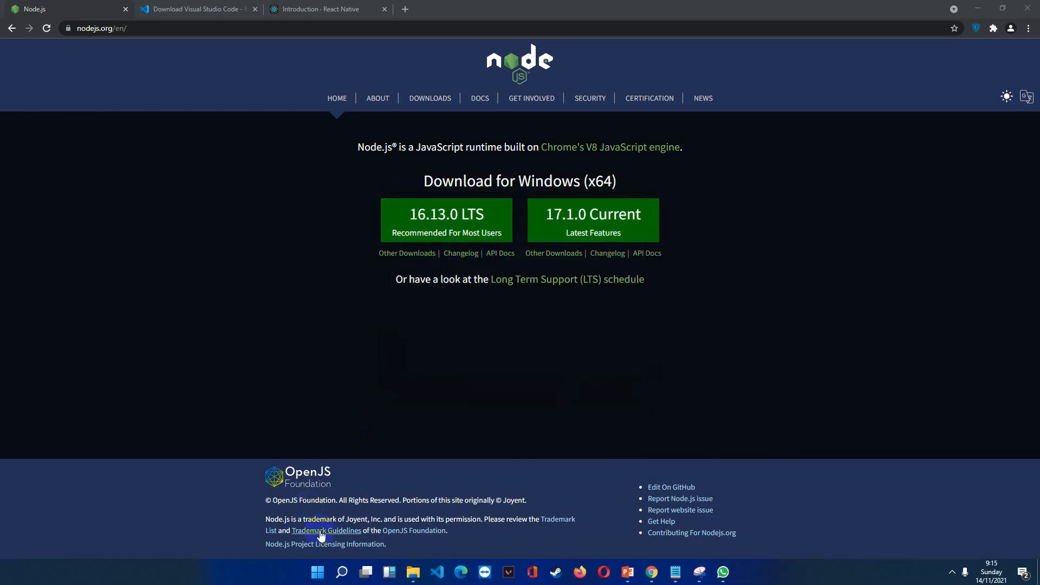
Open Command Prompt and check the installed Node.js version with node -v.
click(339, 572)
text(c)
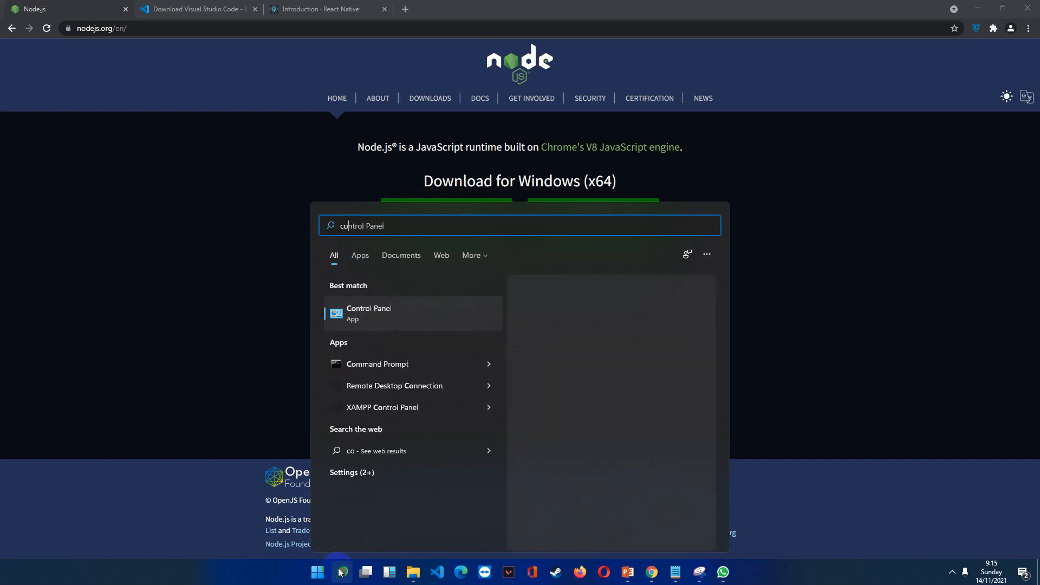
key(Return)
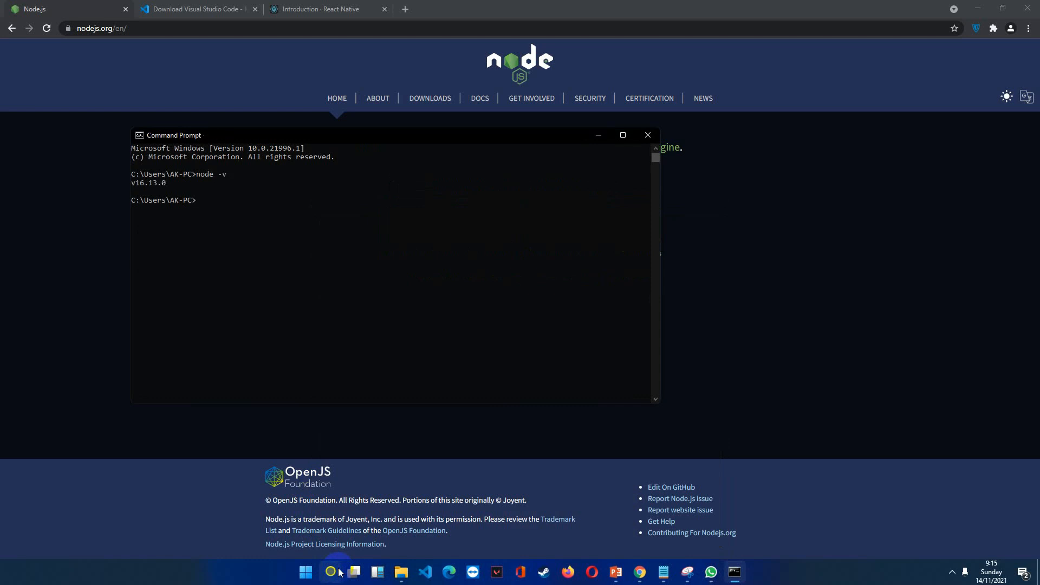
drag(174, 183, 136, 186)
click(147, 183)
drag(186, 135, 431, 291)
click(354, 267)
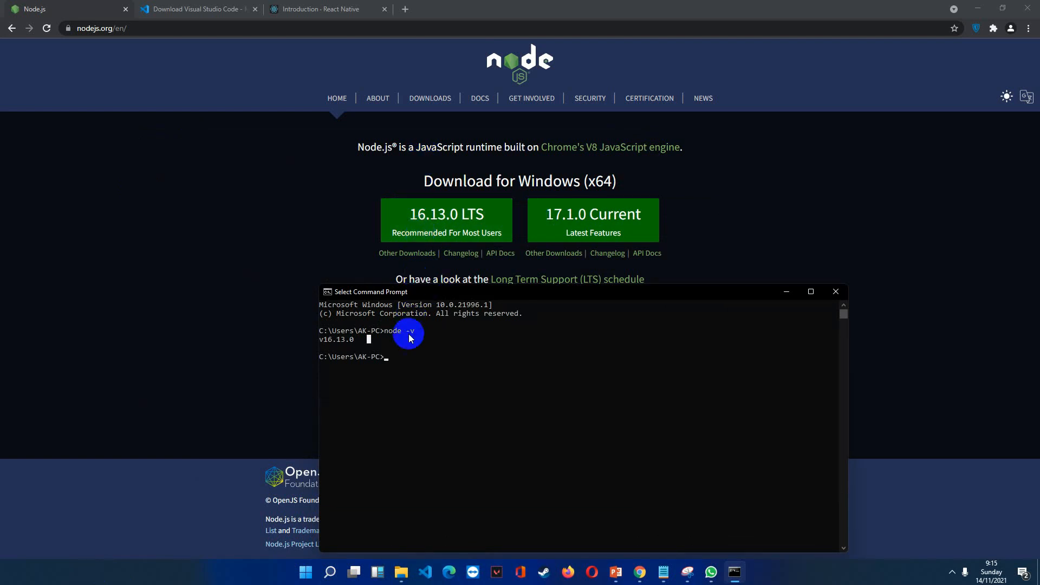
click(451, 266)
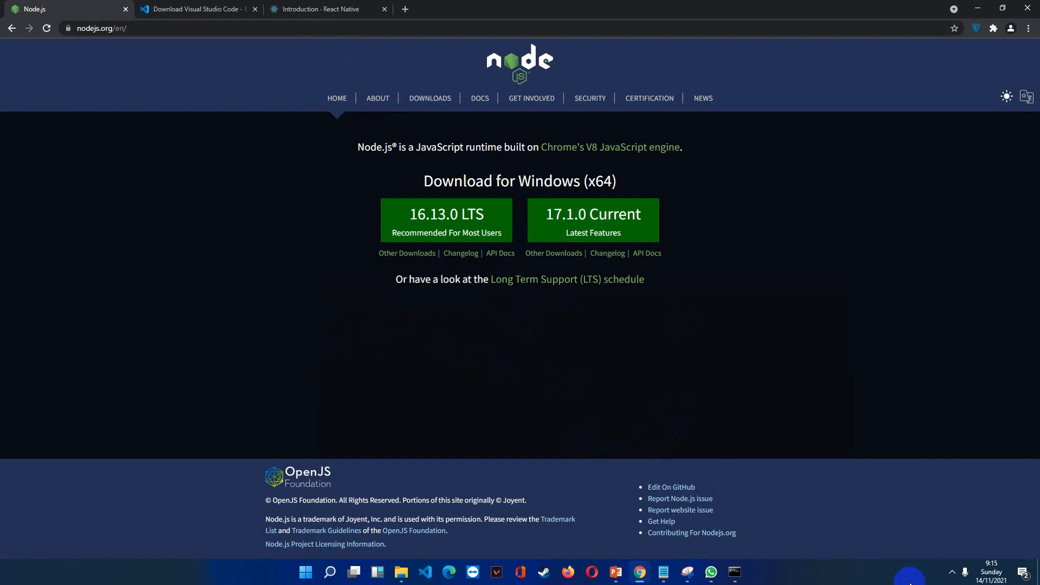
Copy the Install JDK download URL from the SET-UP ENVIRONMENT slide in PowerPoint and return to Chrome.
click(951, 571)
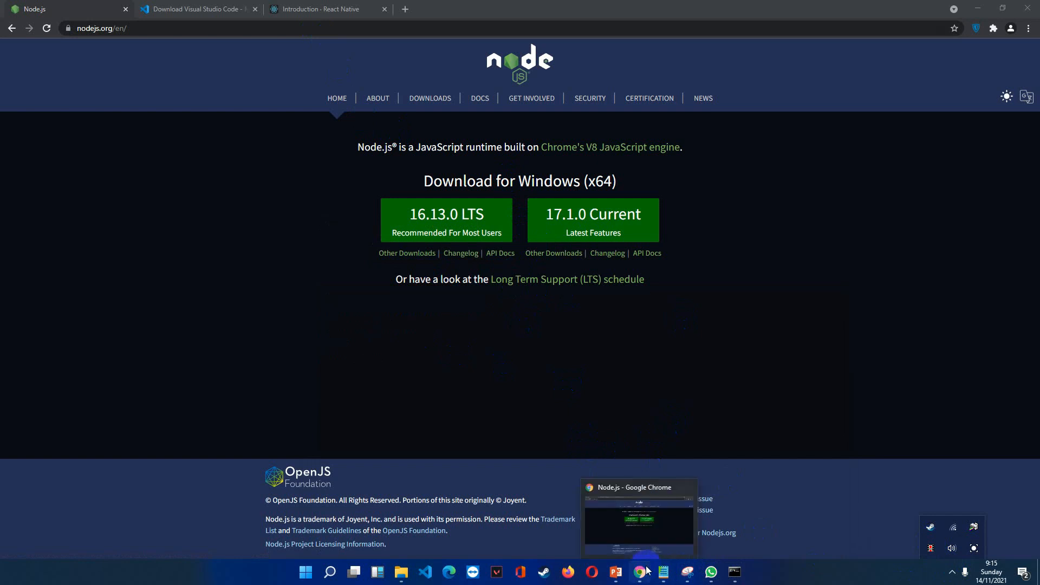
click(616, 572)
click(70, 219)
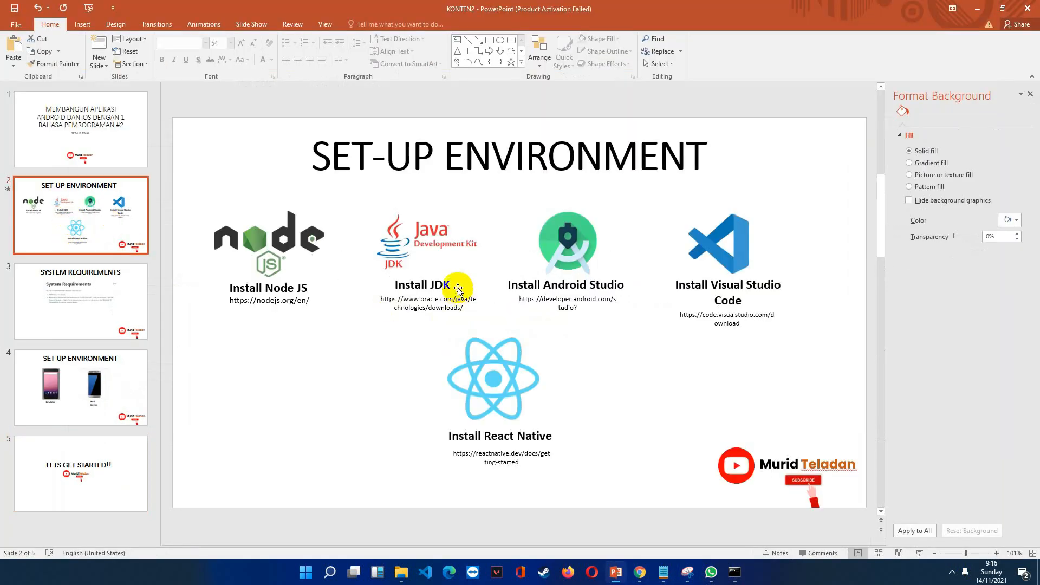
click(450, 301)
drag(460, 308, 379, 299)
key(ctrl+c)
click(639, 572)
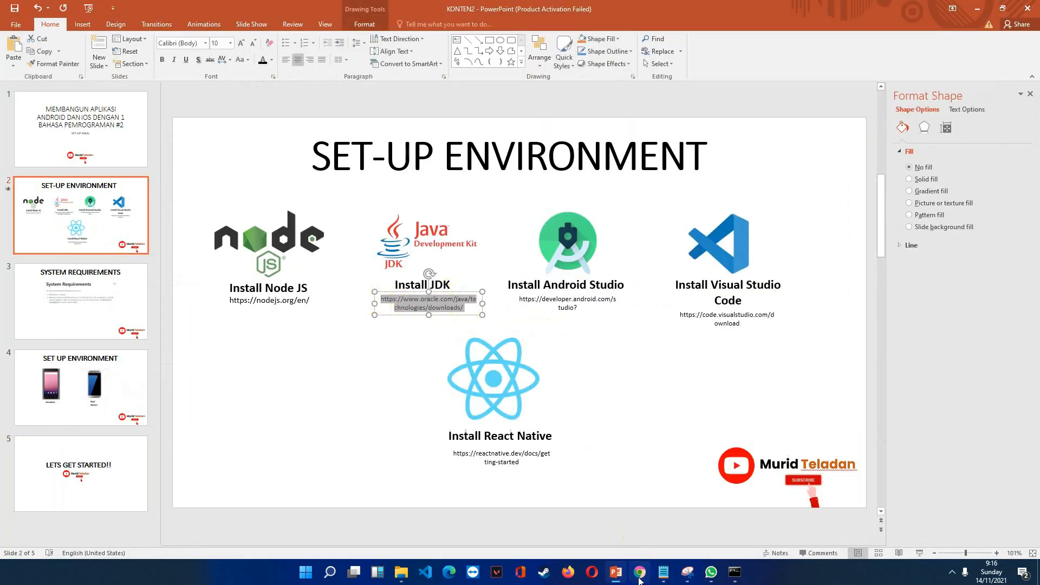
click(213, 10)
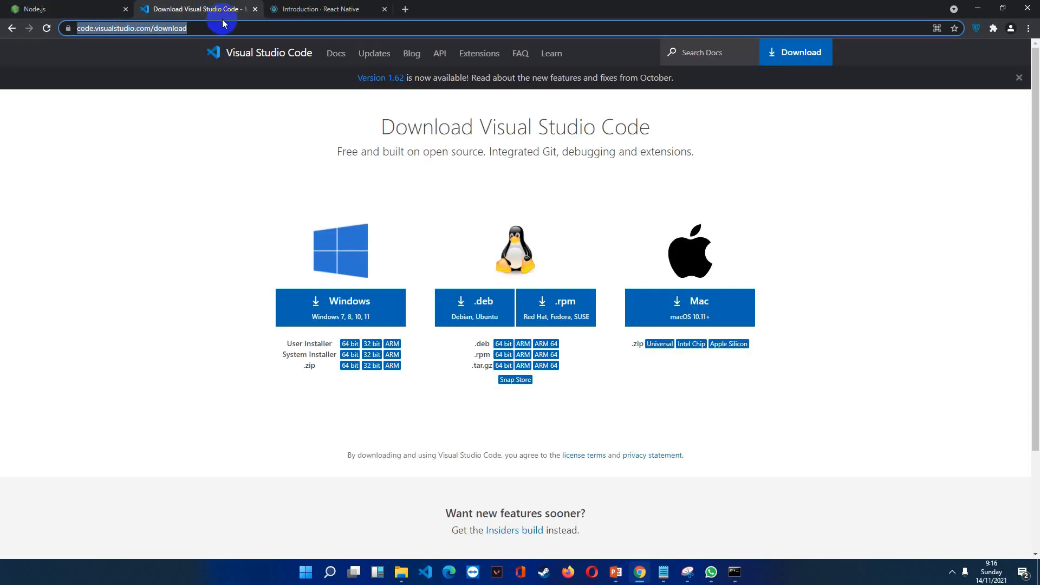
key(ctrl+v)
key(ctrl+z)
click(347, 6)
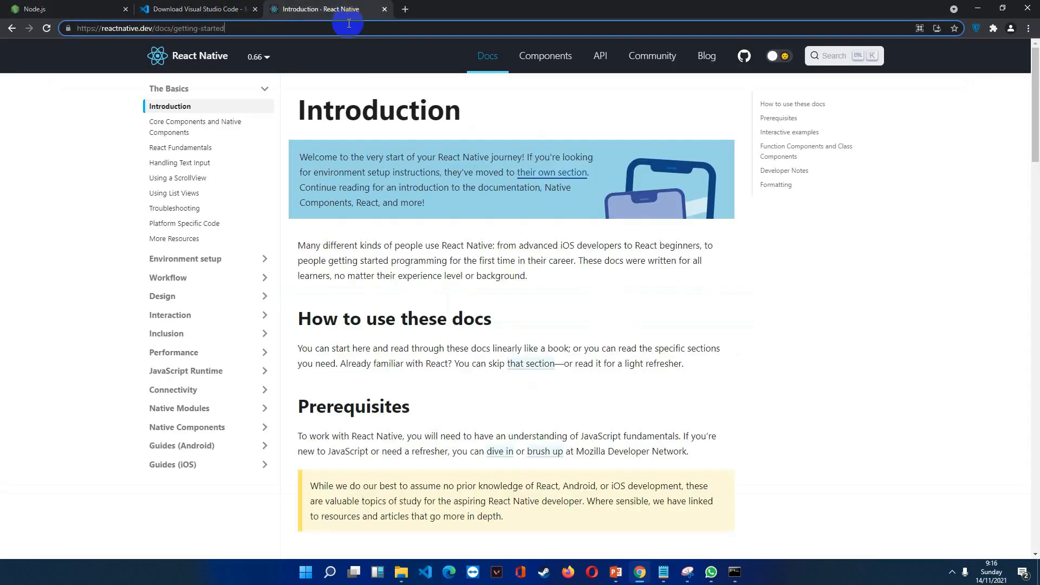
key(ctrl+l)
key(ctrl+v)
Load the copied address oracle.com/java/technologies/downloads/ in a new browser tab and reload it.
click(406, 11)
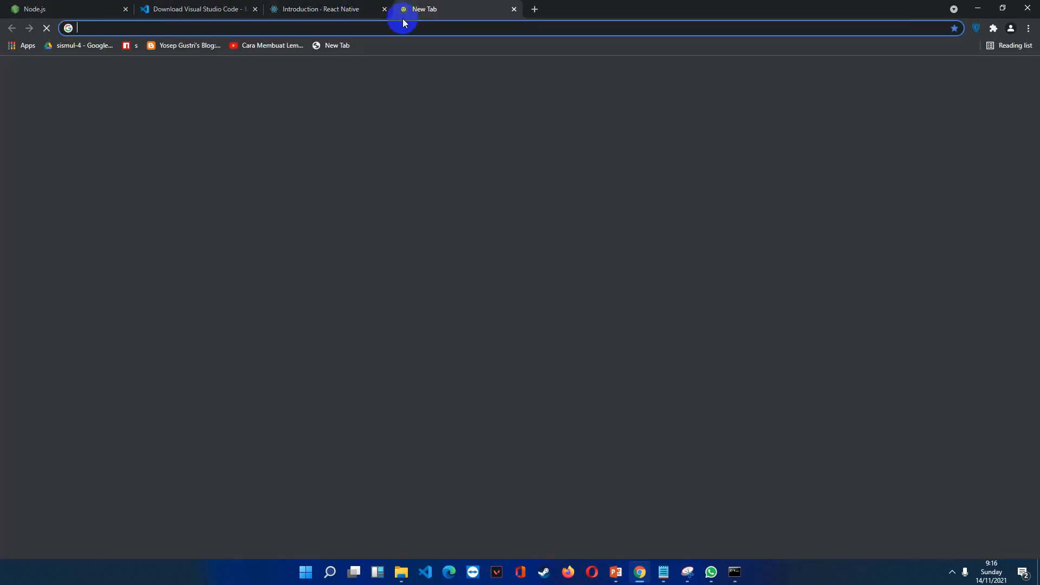
key(ctrl+v)
key(Return)
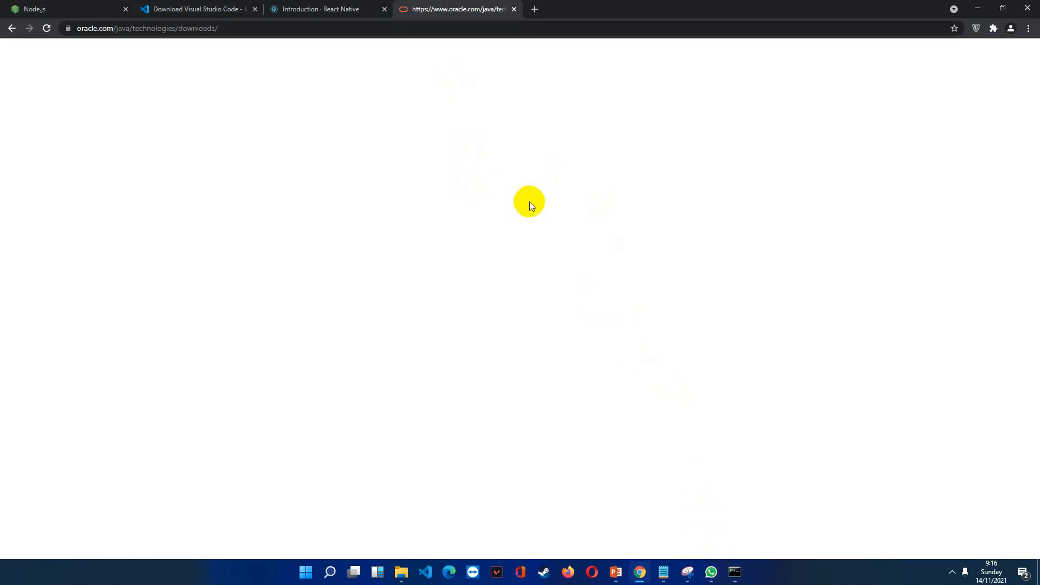
click(404, 32)
click(442, 119)
click(561, 33)
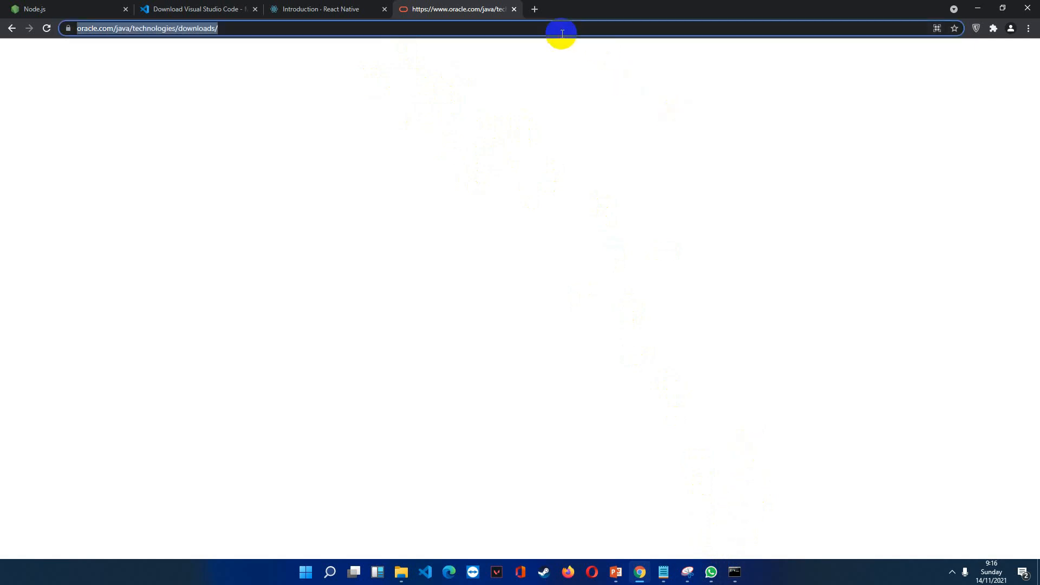
key(Return)
Search Google for "java jdk download" and open the "Java Downloads | Oracle" result.
click(542, 23)
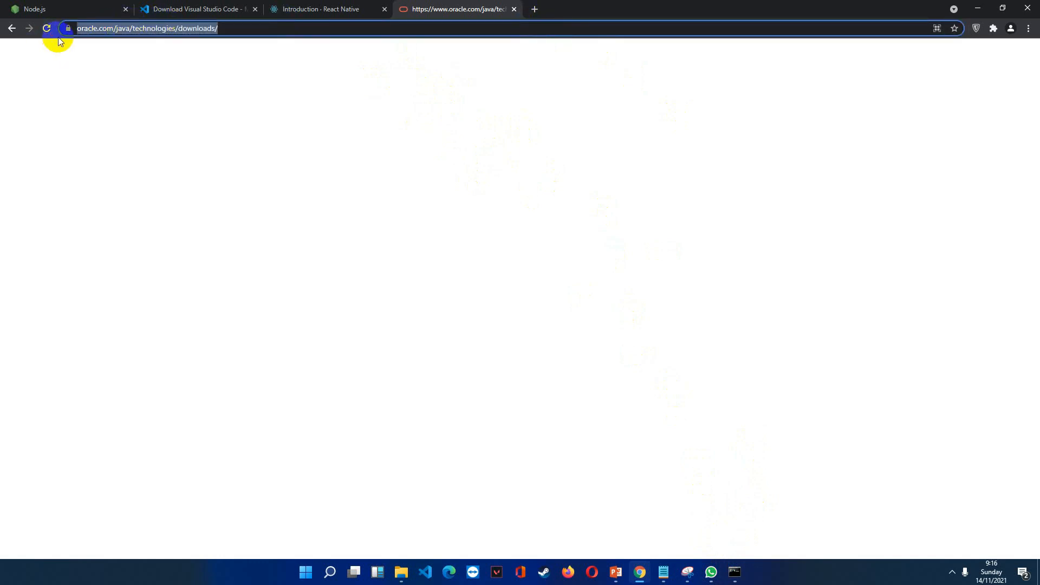
text(java jdk d)
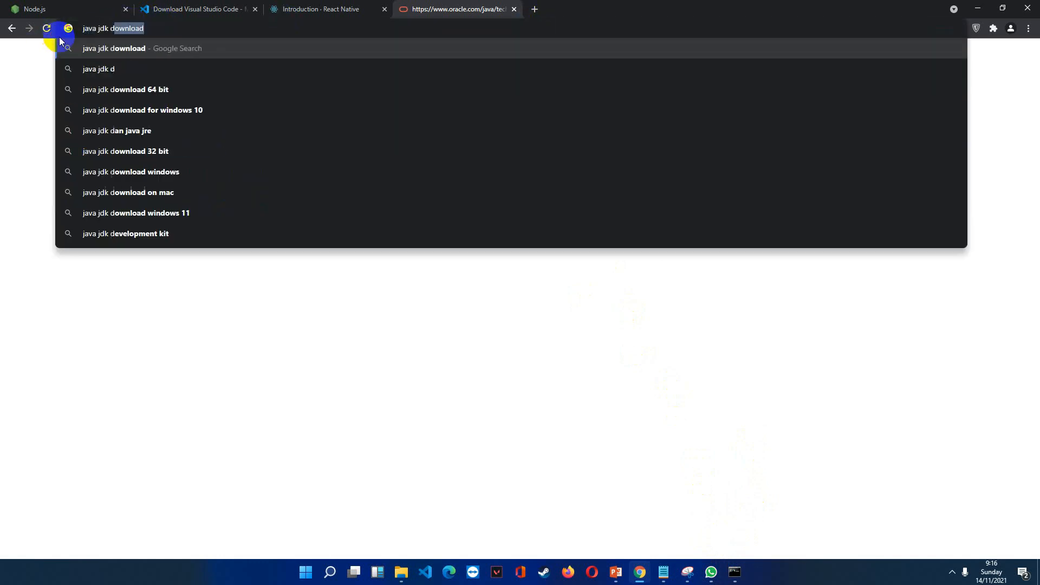
key(Return)
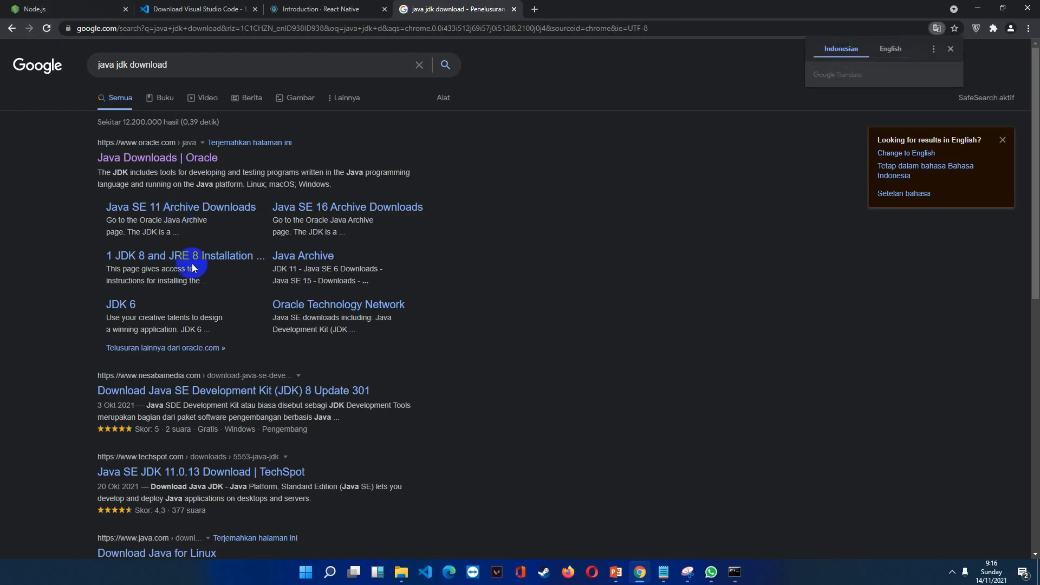
click(173, 163)
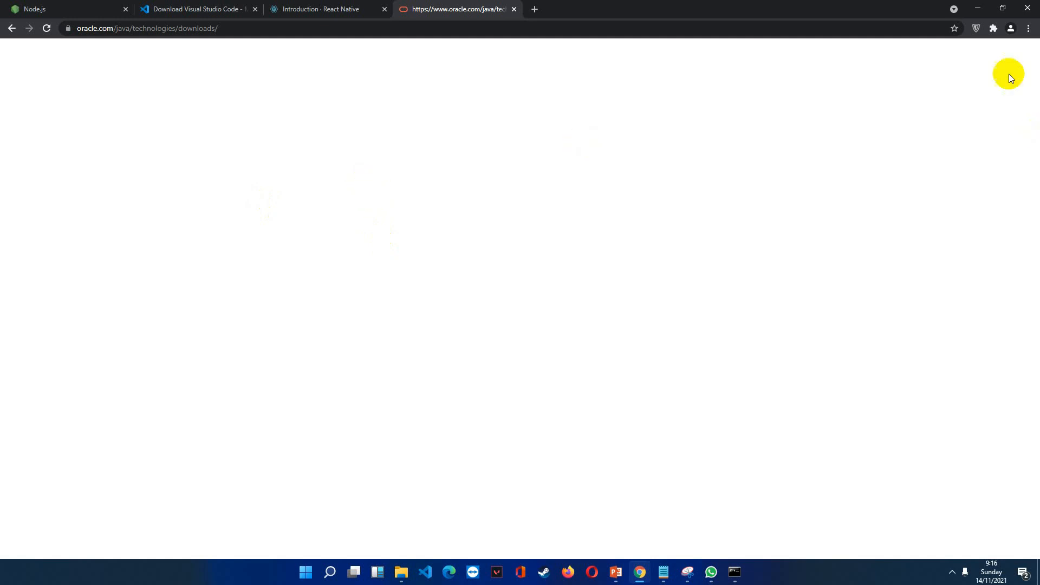
Check the ZenMate extension's protection status and go back to the search results.
click(975, 28)
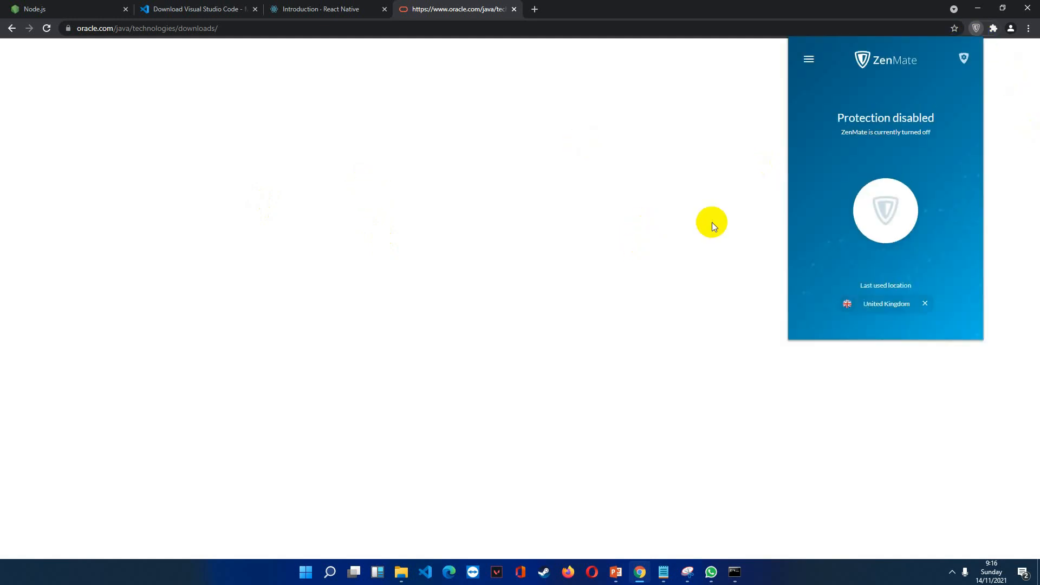
click(605, 137)
click(11, 28)
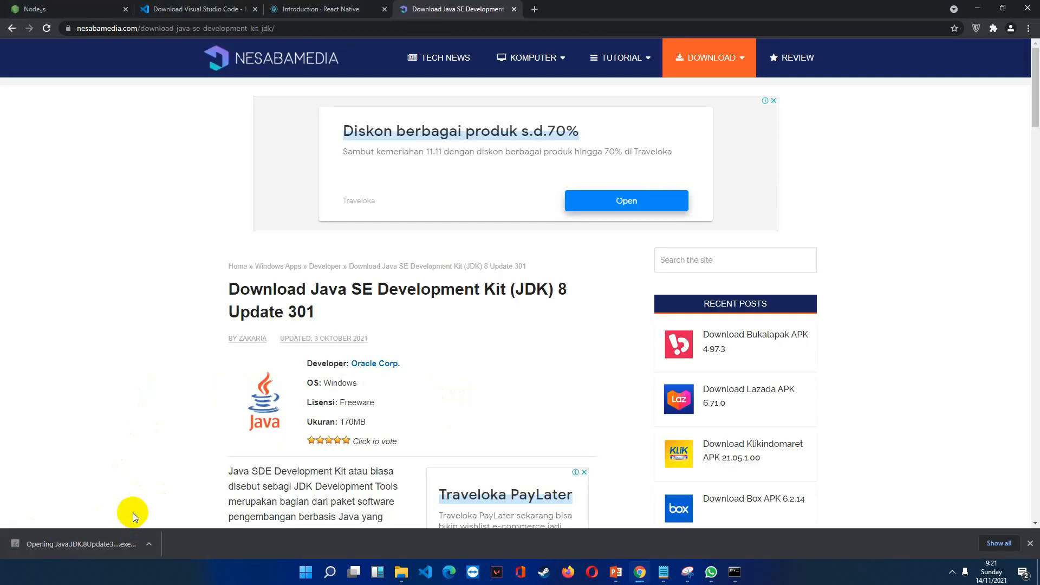
Install Java SE Development Kit 8 Update 301 with default options, keeping C:\Program Files\Java\jre1.8.0_301 as the Java folder, and close the installer.
scroll(92, 361, down, 1)
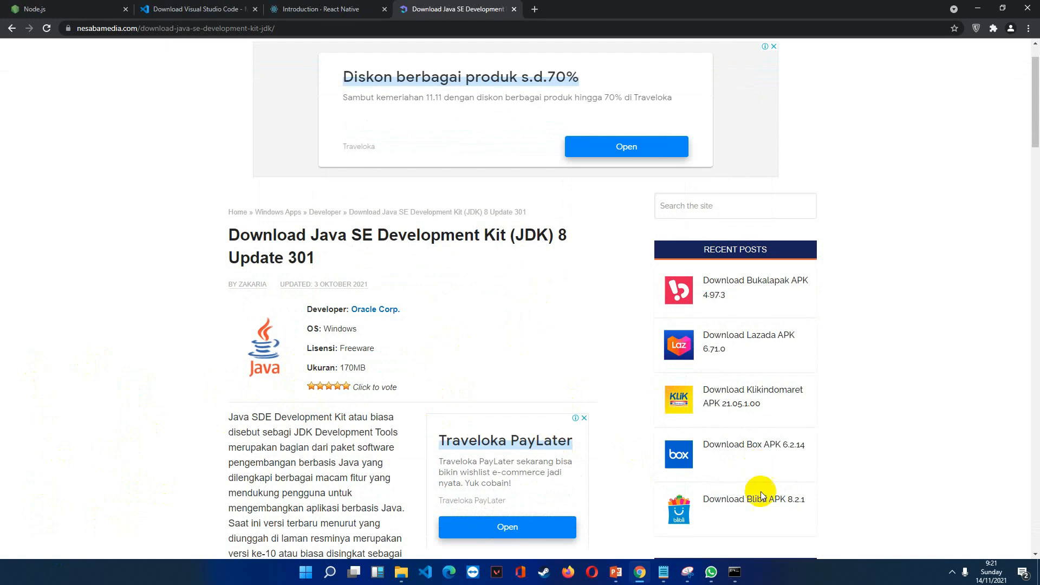
scroll(758, 493, down, 1)
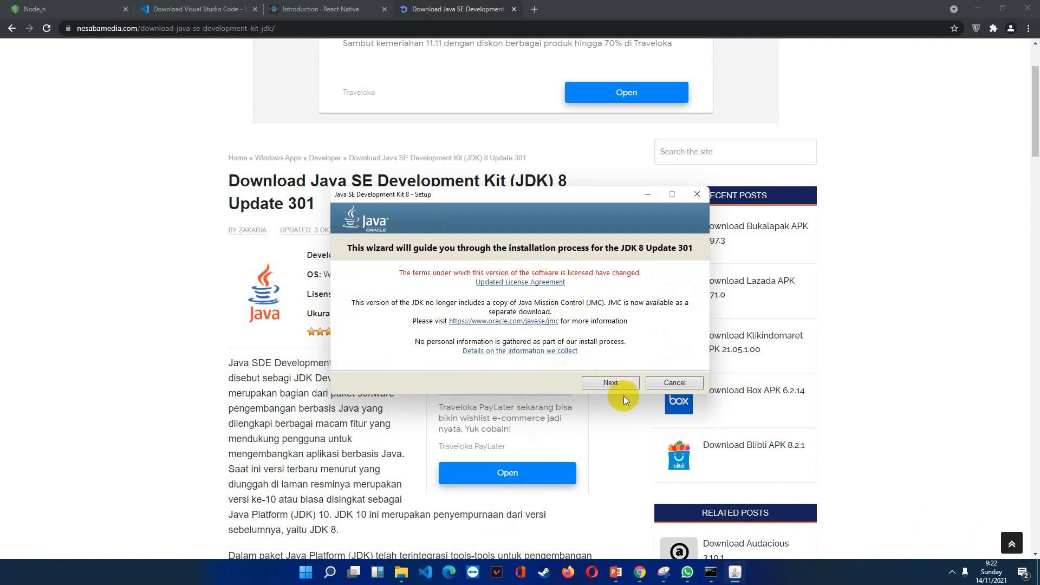
click(613, 384)
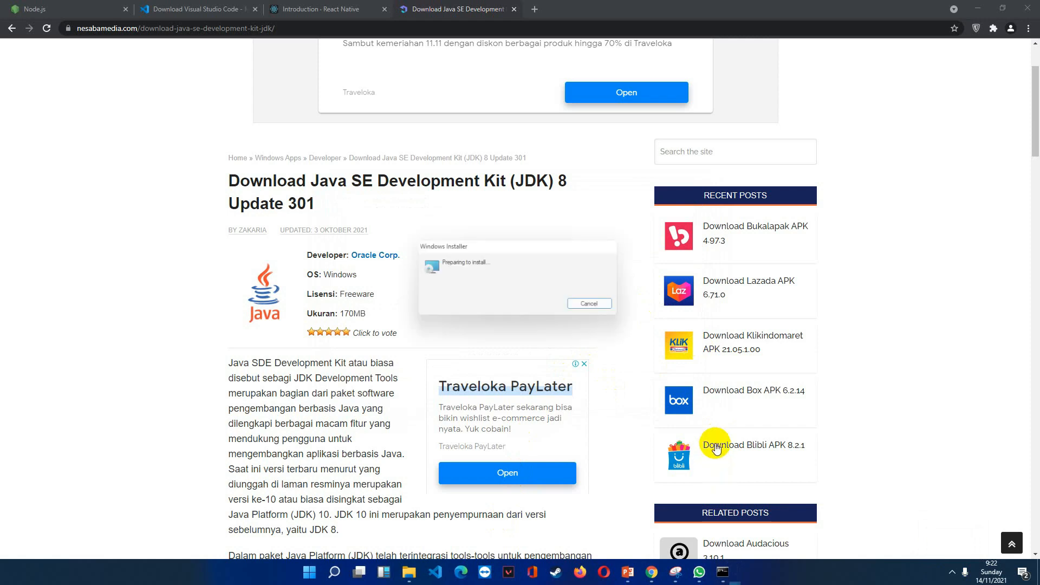
click(582, 366)
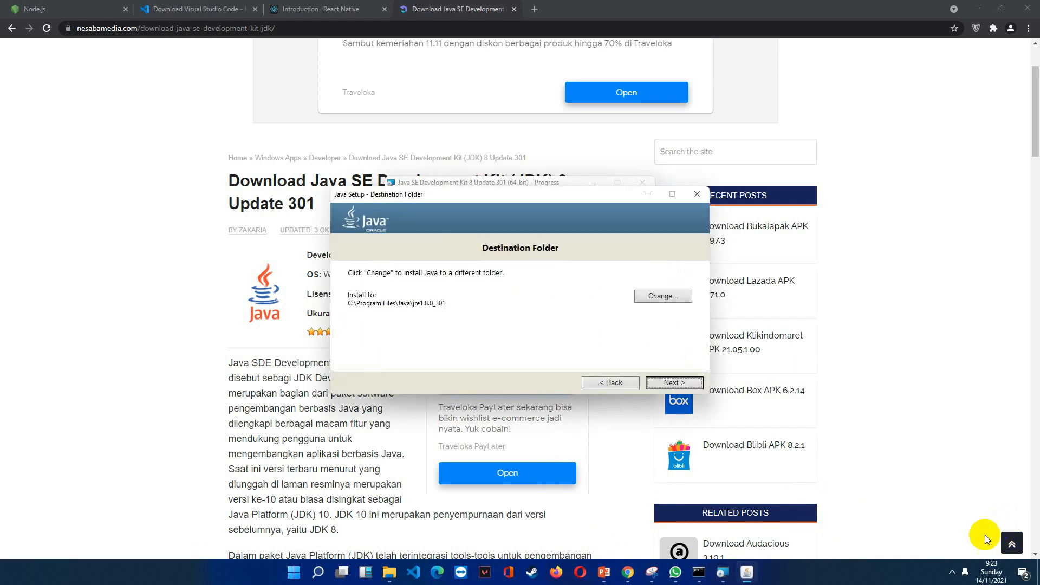
click(673, 382)
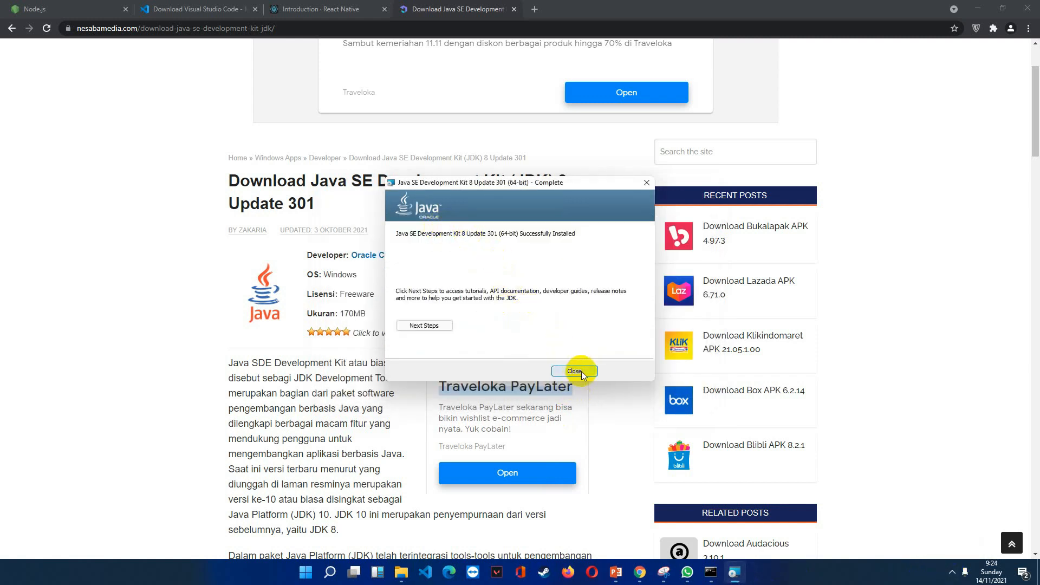
click(575, 371)
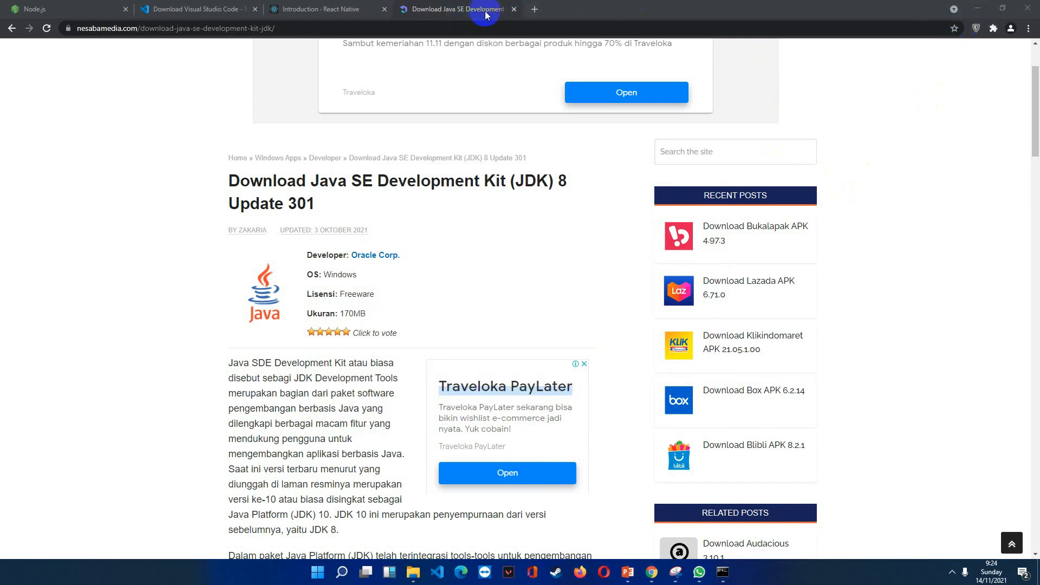
Search Google for "android studio" in a new browser tab and open the "Download Android Studio - Android IDE resmi" result.
click(530, 13)
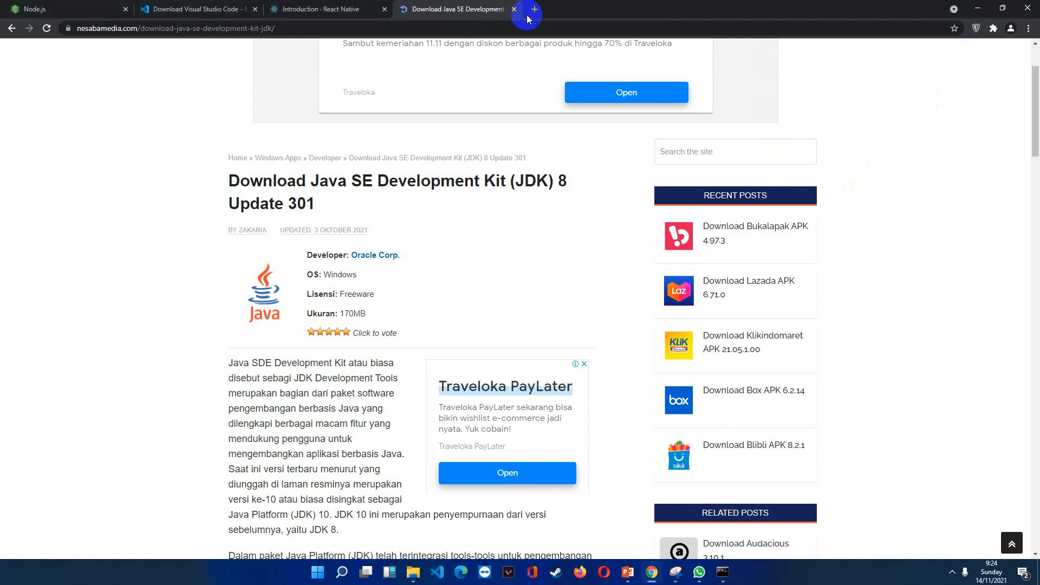
click(533, 9)
text(a)
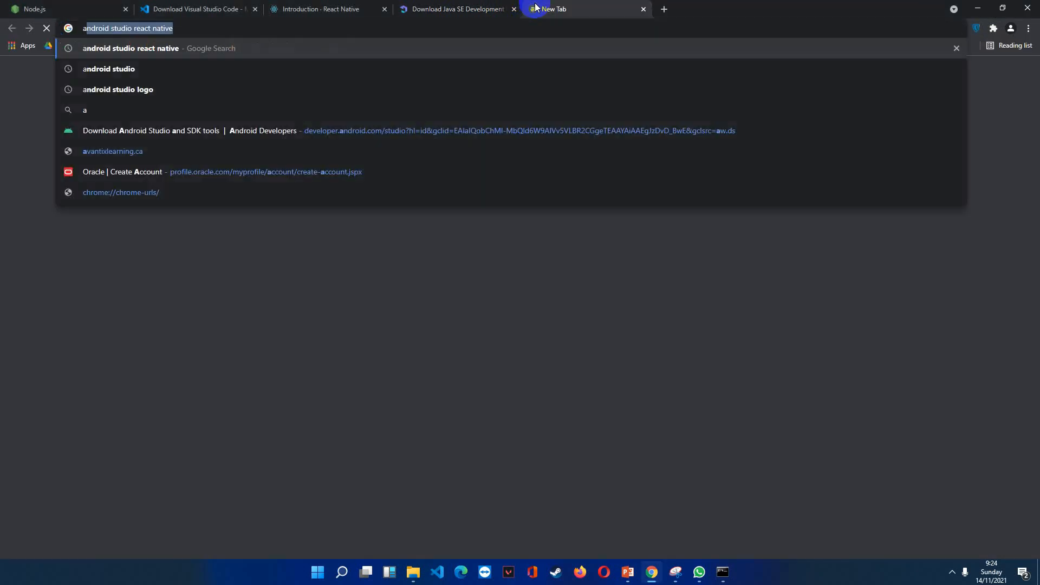
text(ndroid)
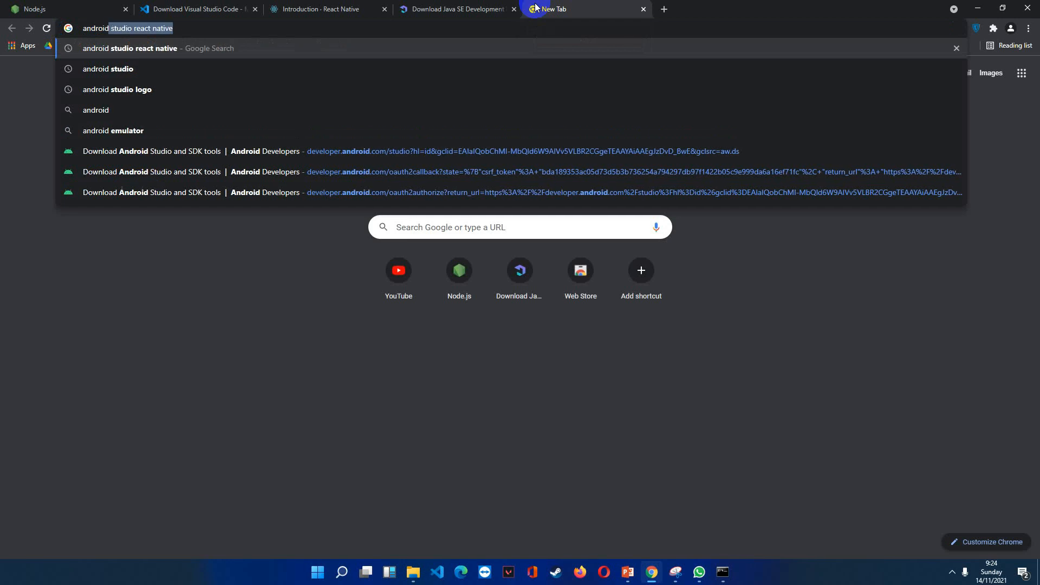
text( studi)
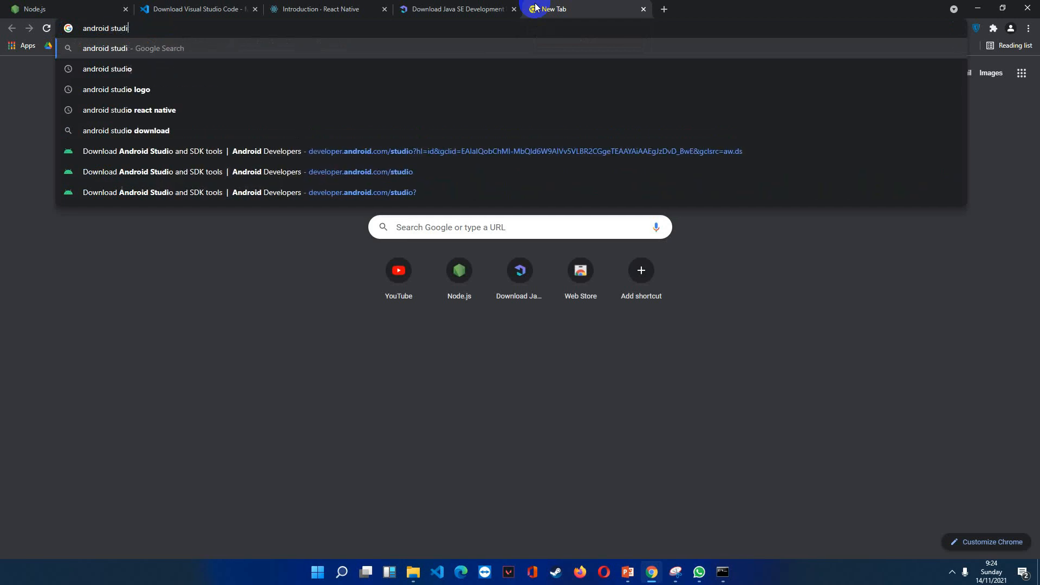
text(o)
key(Return)
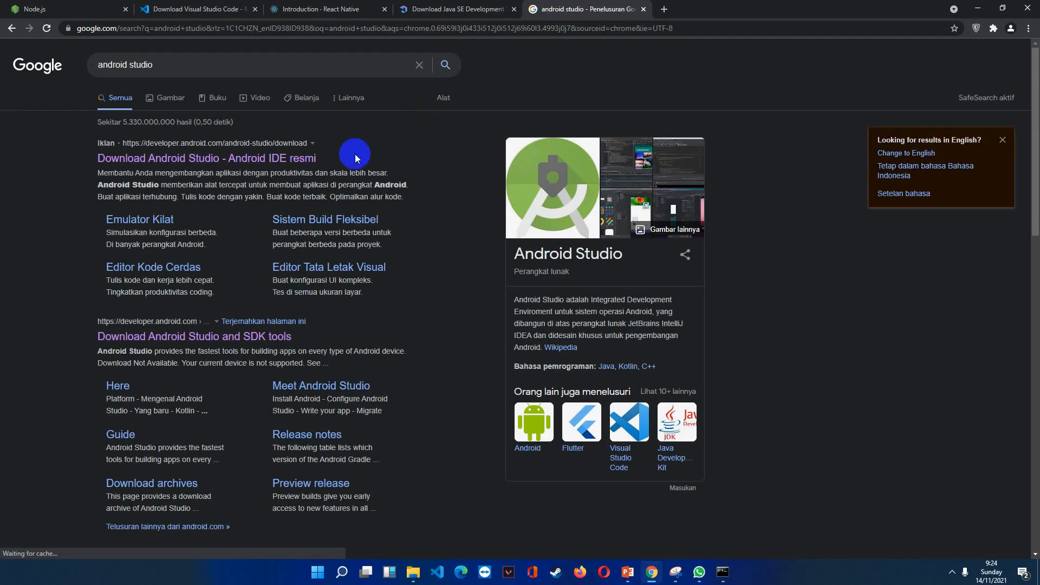
click(301, 163)
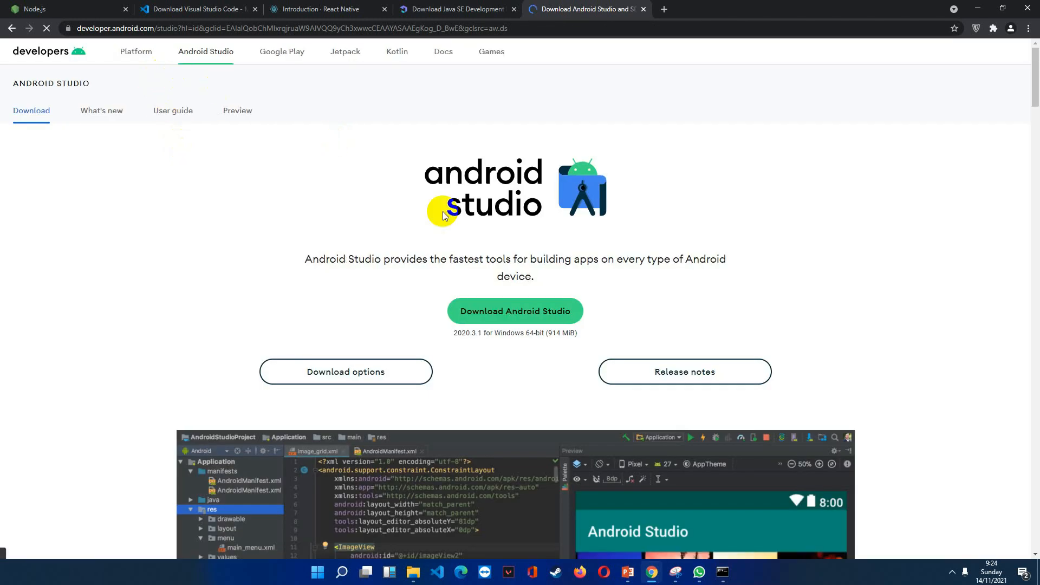
Accept the license terms and download Android Studio 2020.3.1 for Windows.
click(493, 309)
scroll(859, 204, down, 3)
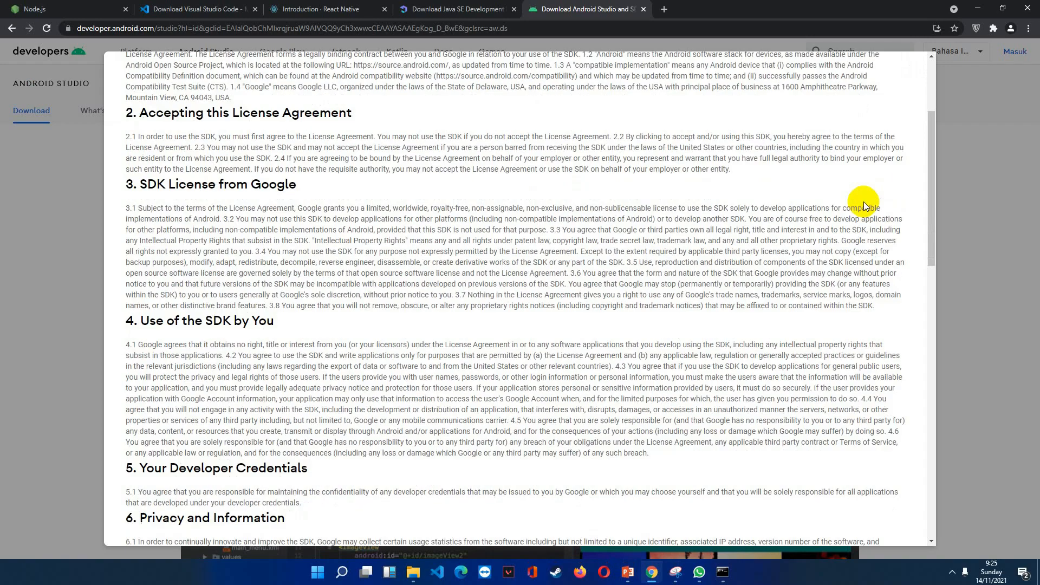
scroll(473, 223, down, 15)
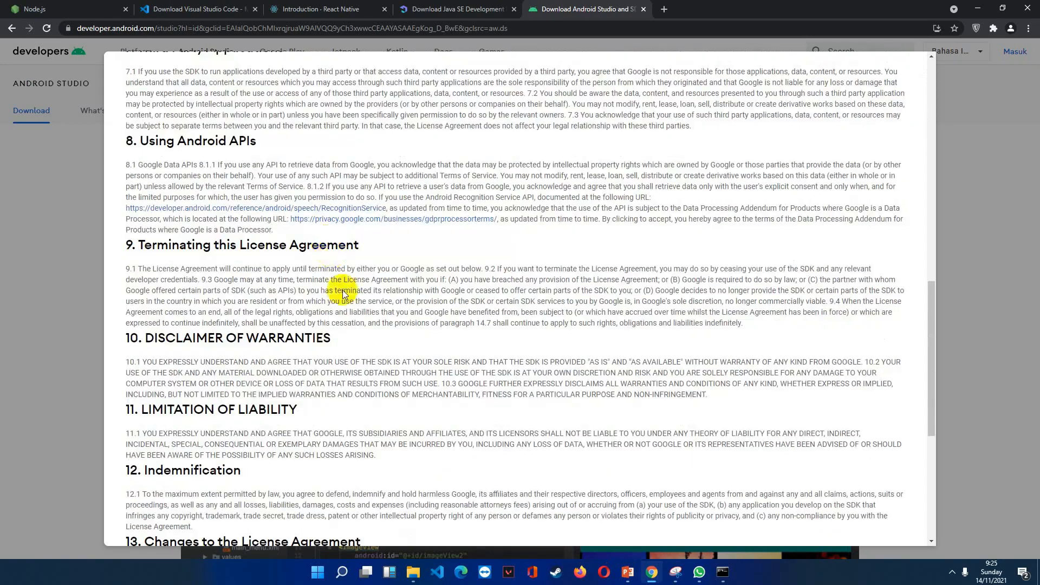
scroll(344, 305, down, 4)
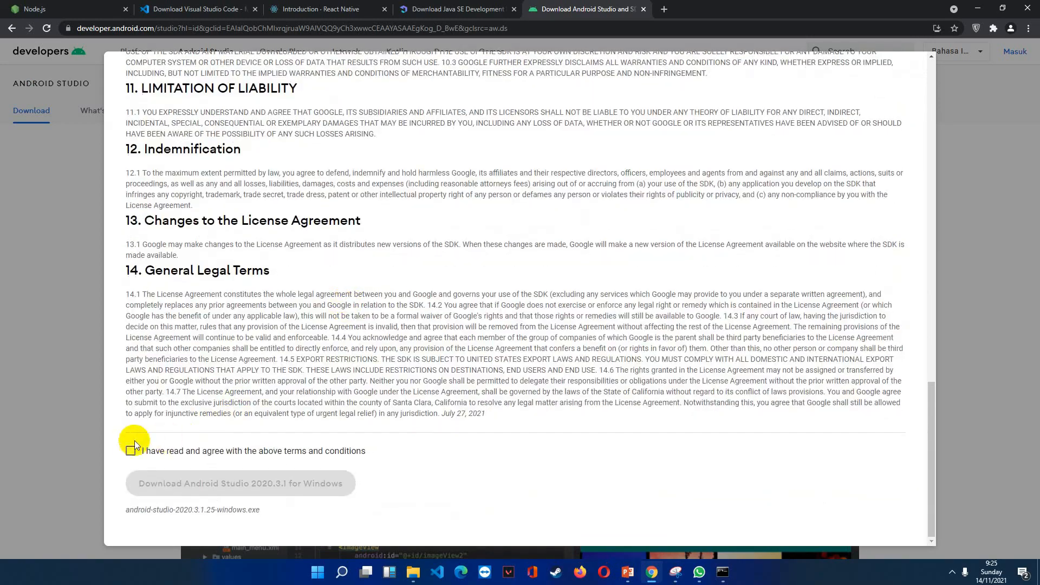
click(130, 452)
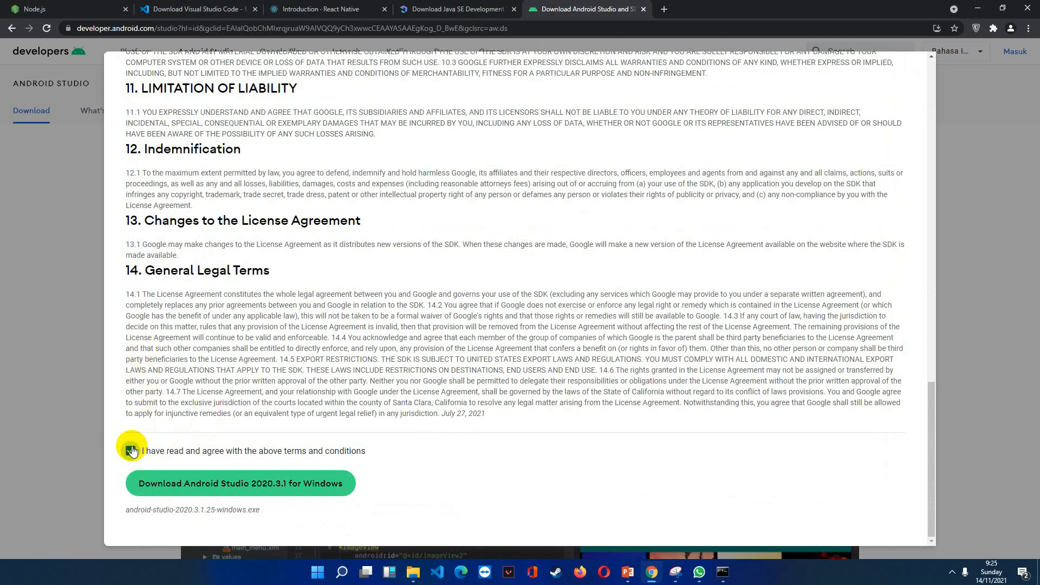
click(237, 479)
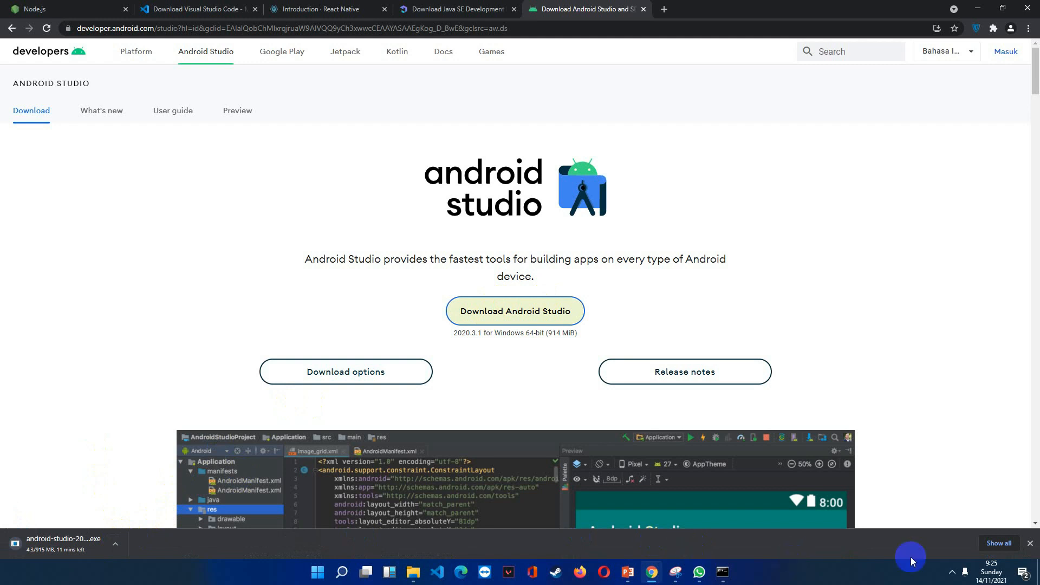
click(951, 570)
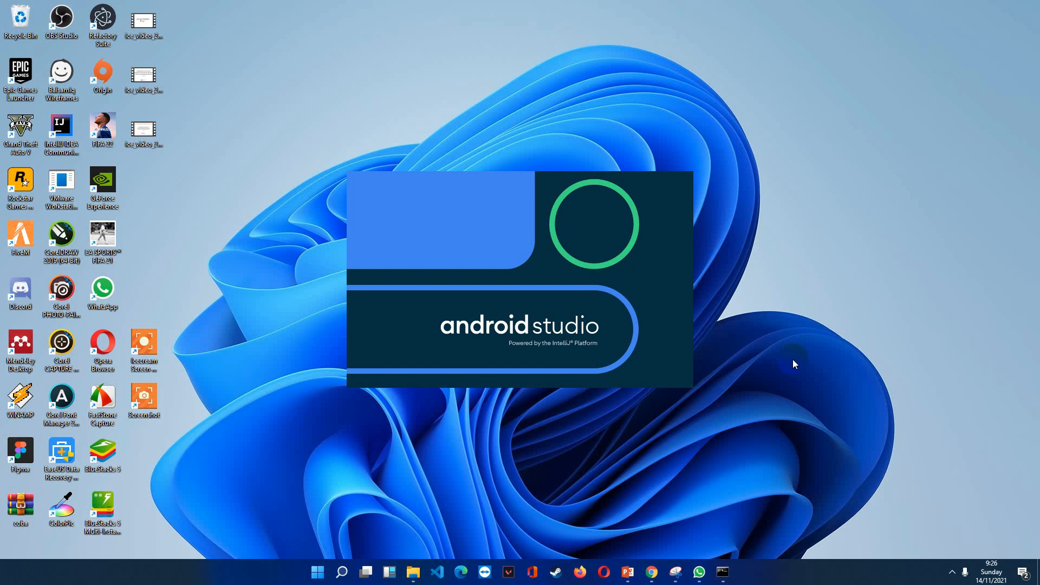
click(952, 572)
click(529, 501)
Search Windows for "system", open the system environment variables settings and bring up the Environment Variables dialog.
click(338, 573)
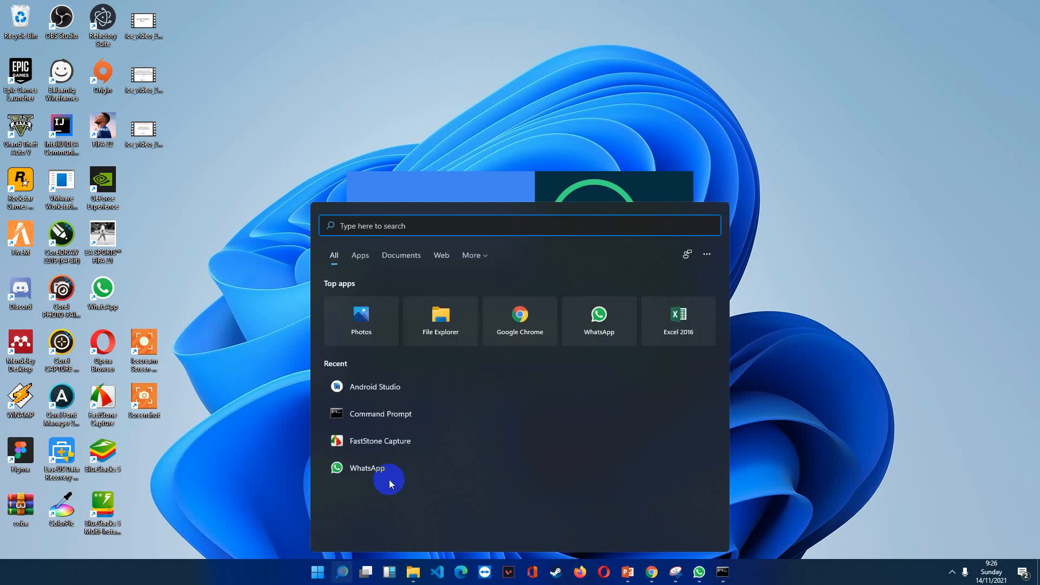
text(system)
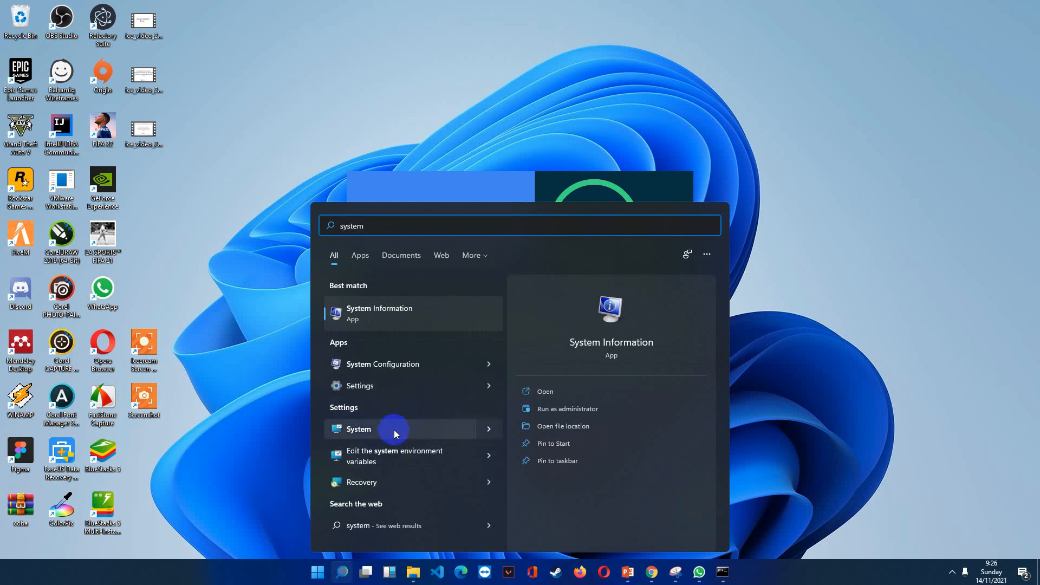
click(402, 462)
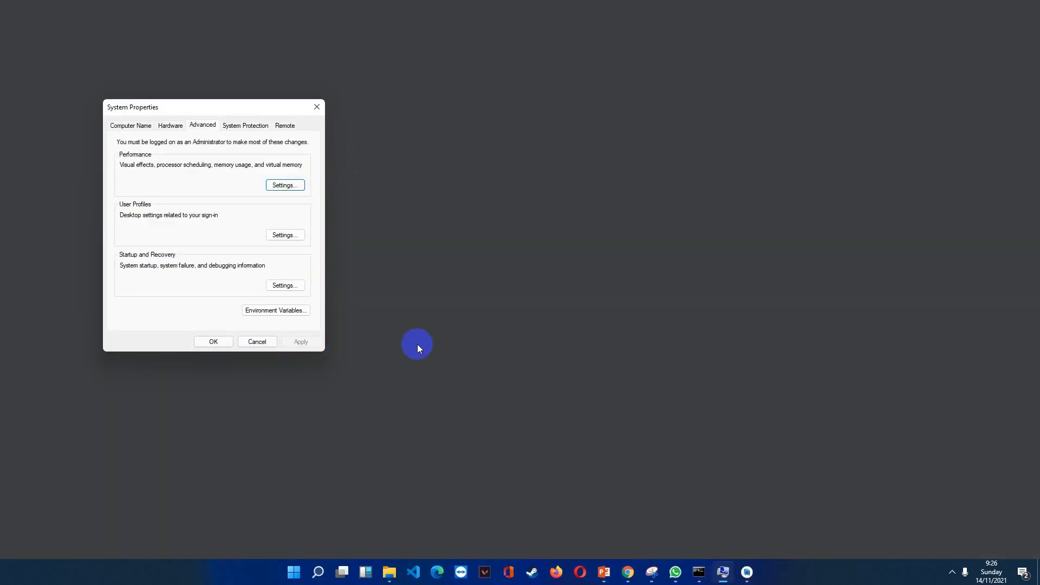
click(746, 572)
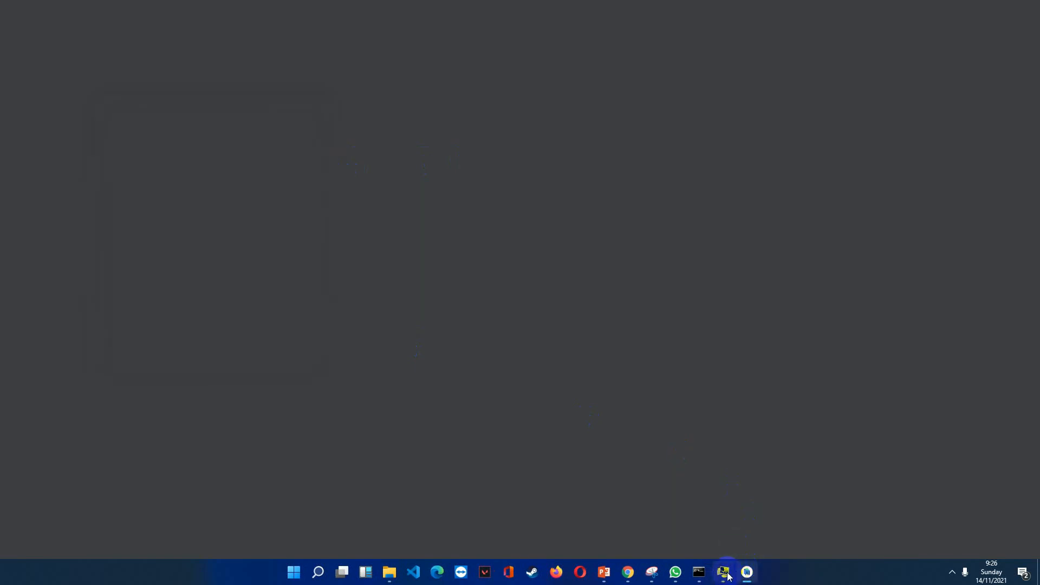
click(723, 571)
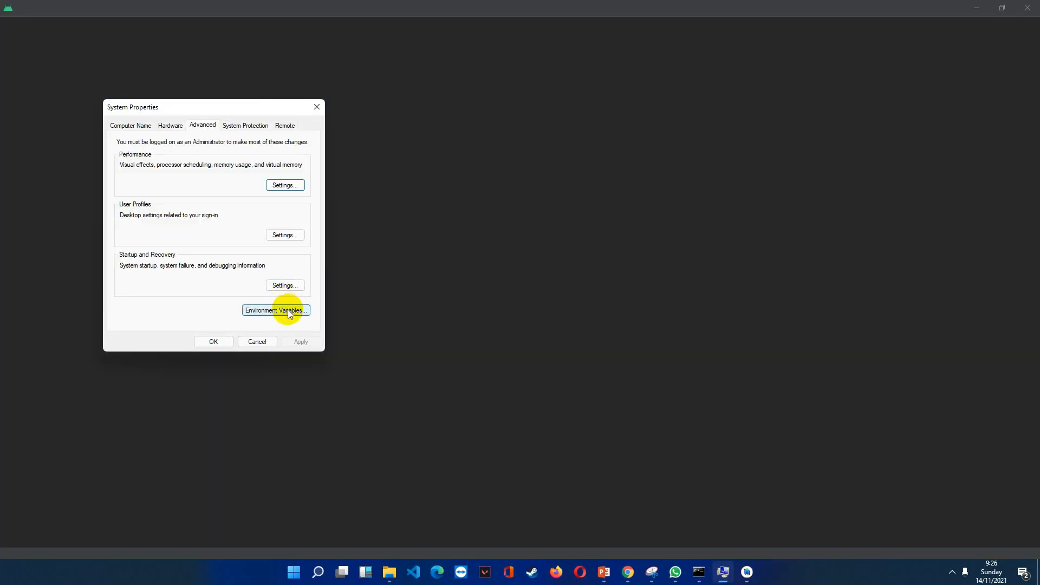
click(289, 311)
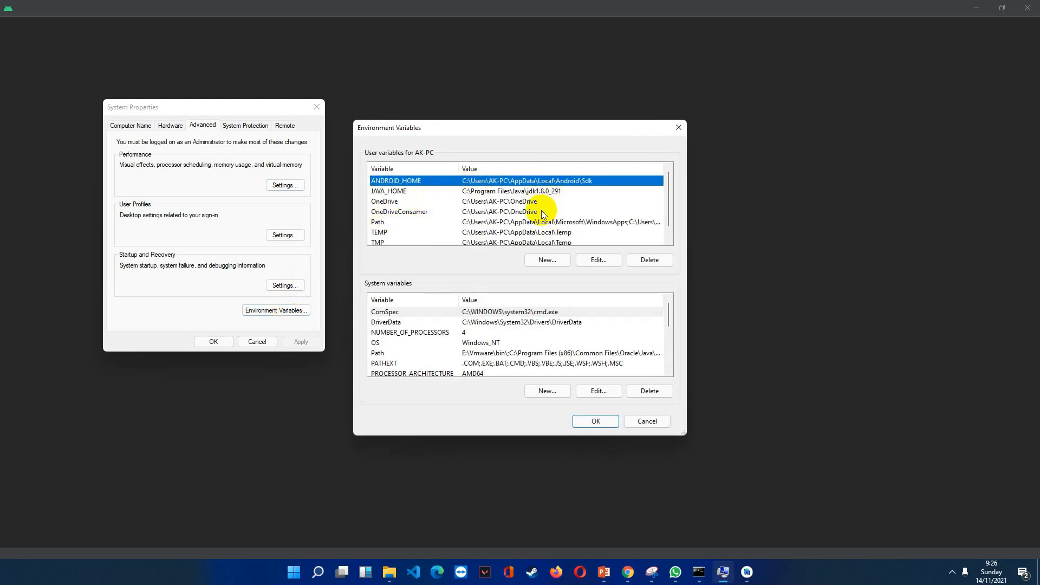
Examine the ANDROID_HOME and JAVA_HOME entries among the user variables.
click(491, 188)
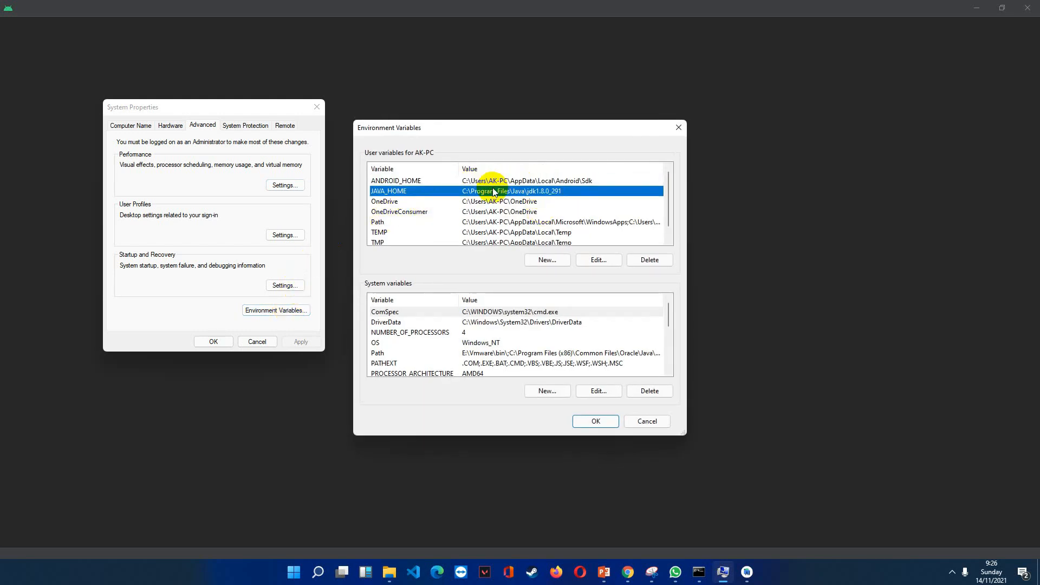
click(409, 180)
click(412, 191)
click(394, 182)
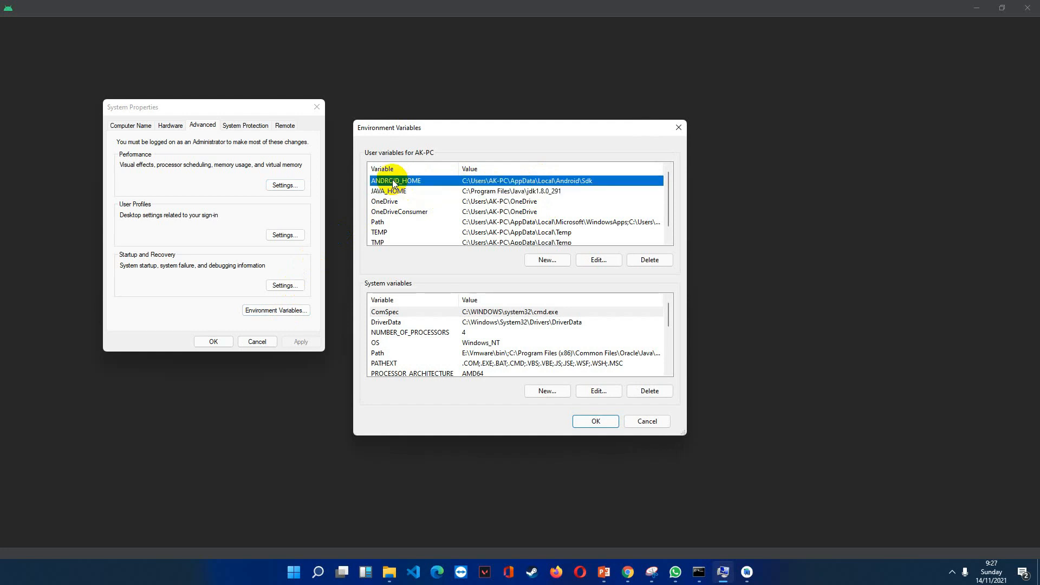
click(392, 190)
click(401, 181)
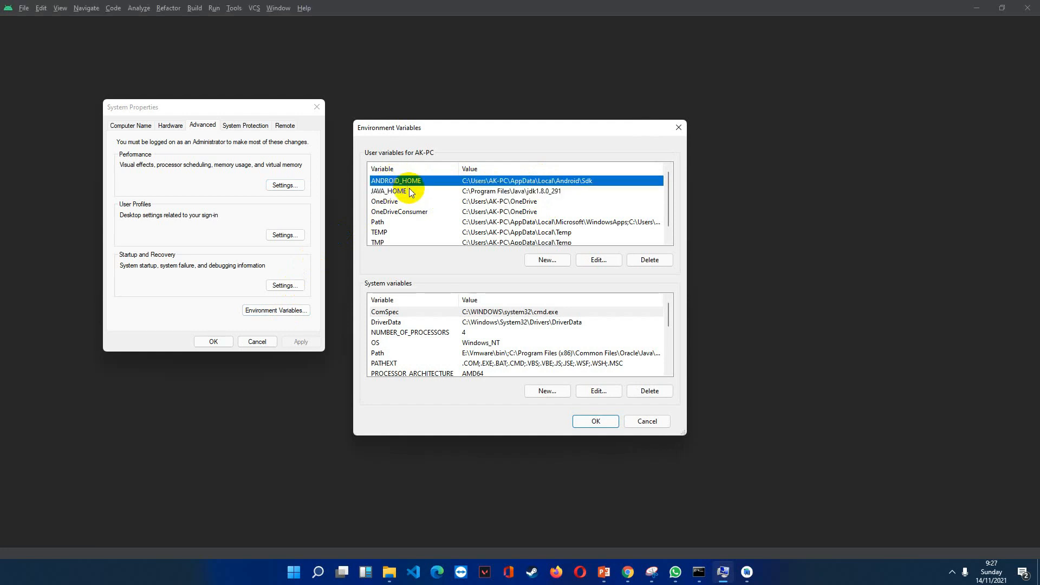
click(980, 16)
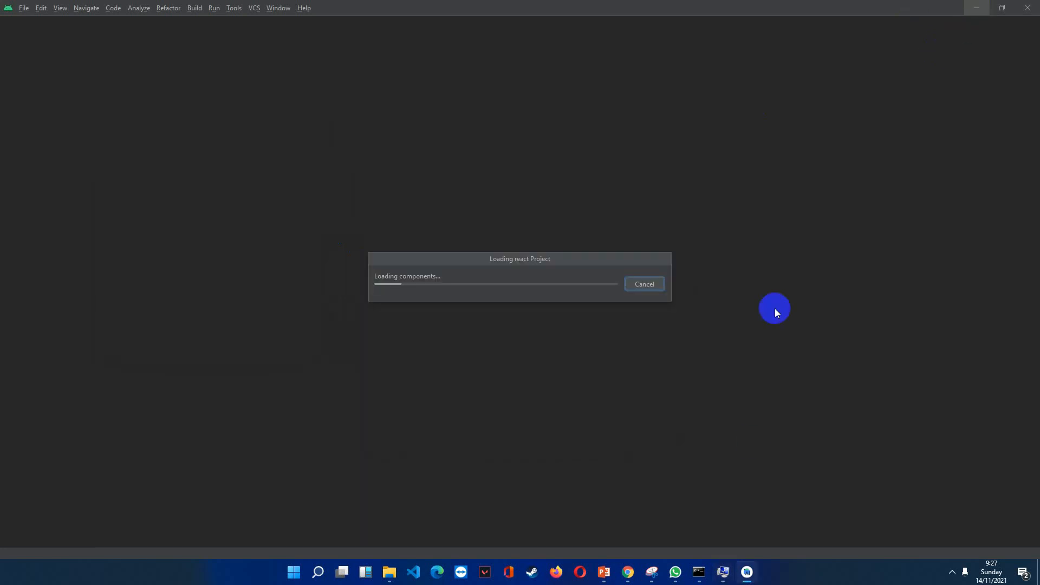
click(722, 570)
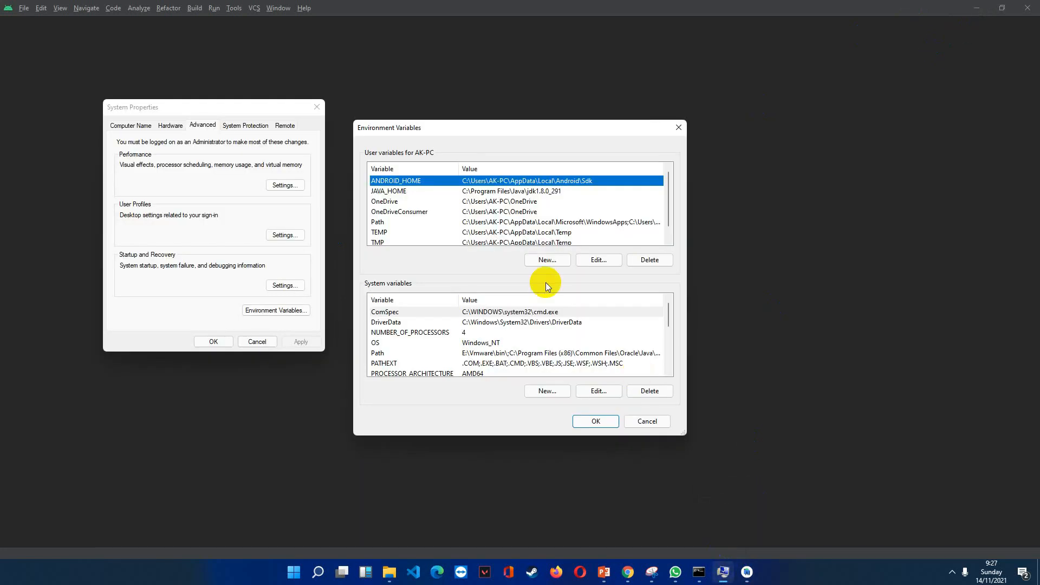
Inspect the name and folder path of the JAVA_HOME user variable and close its editor without saving.
click(389, 191)
click(596, 259)
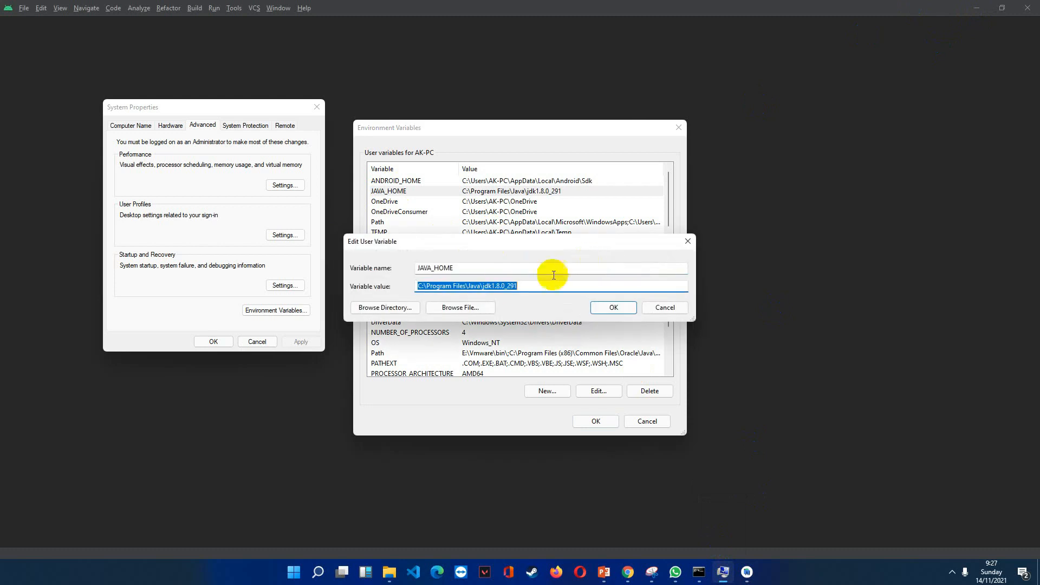
click(482, 283)
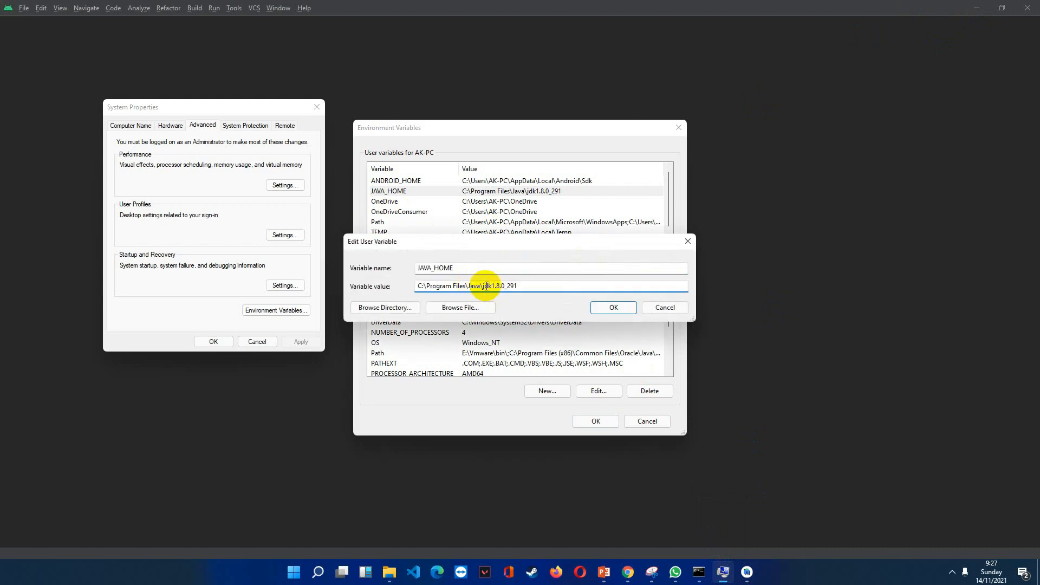
drag(520, 286, 485, 286)
click(486, 286)
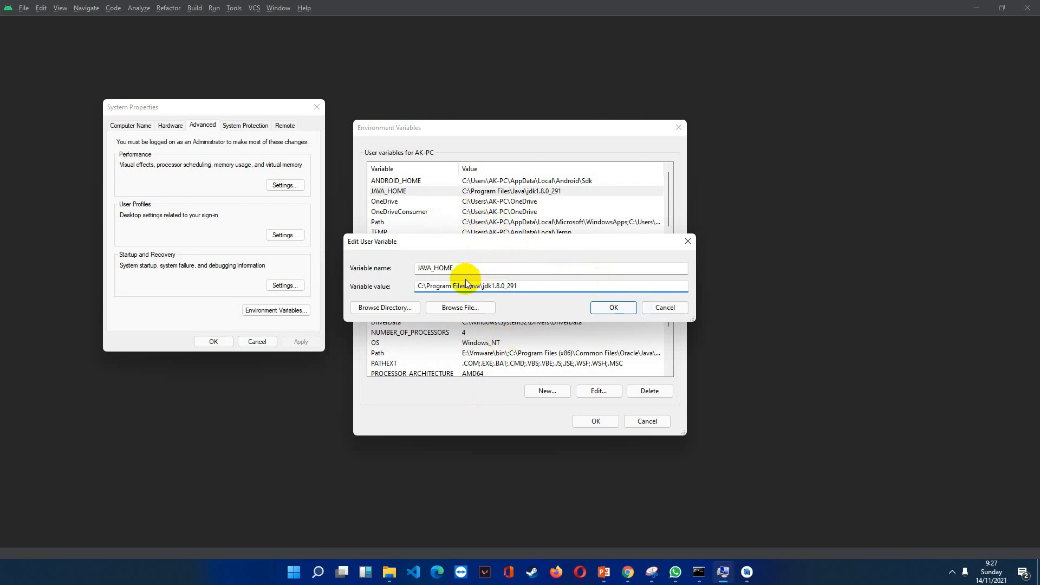
drag(442, 285, 506, 272)
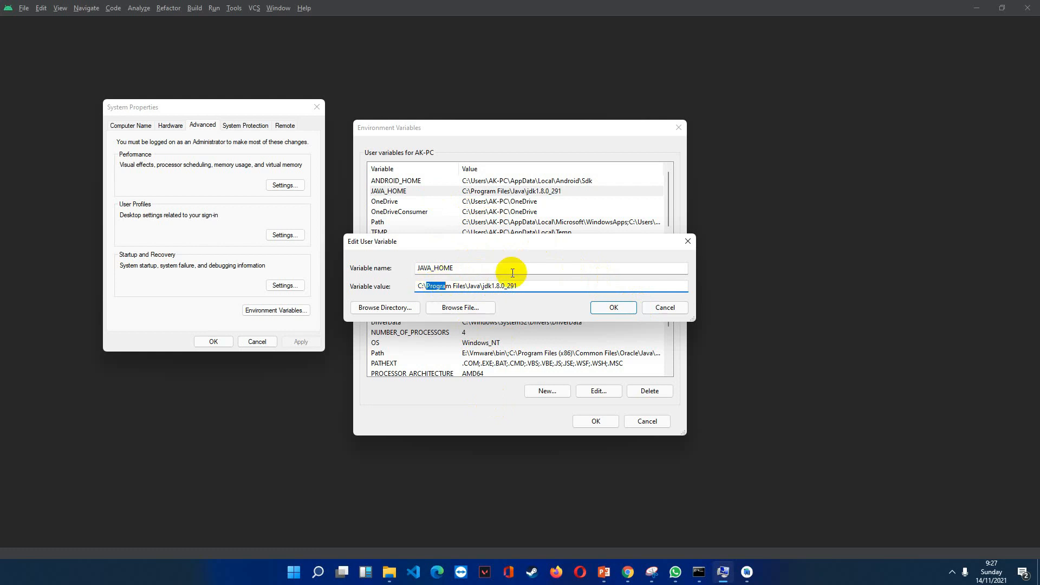
click(658, 306)
Open C:\Program Files\Java in File Explorer, select the jdk1.8.0_301 folder and move the window clear of the user variables list.
click(389, 571)
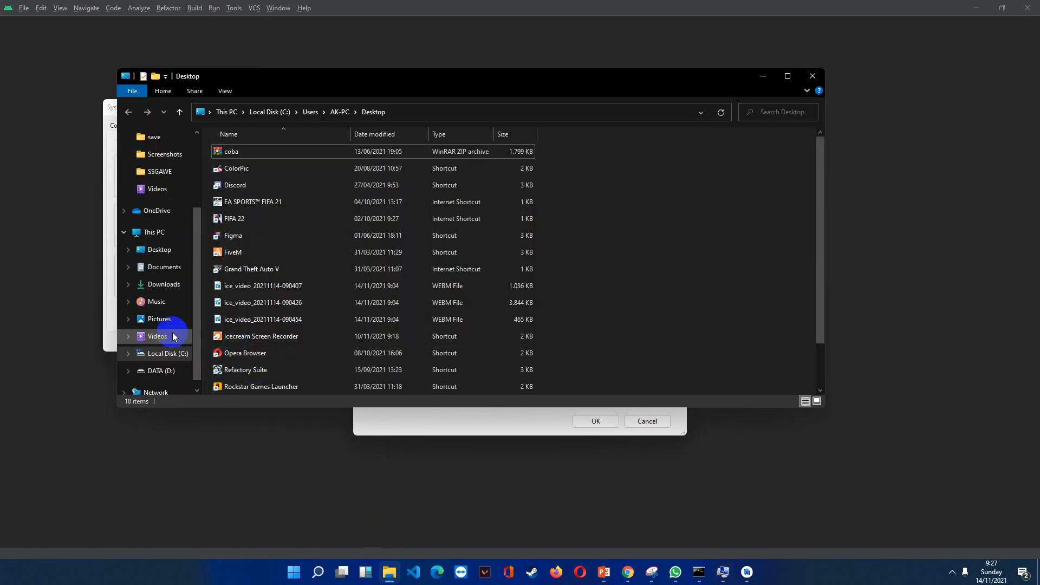
click(165, 353)
double_click(274, 286)
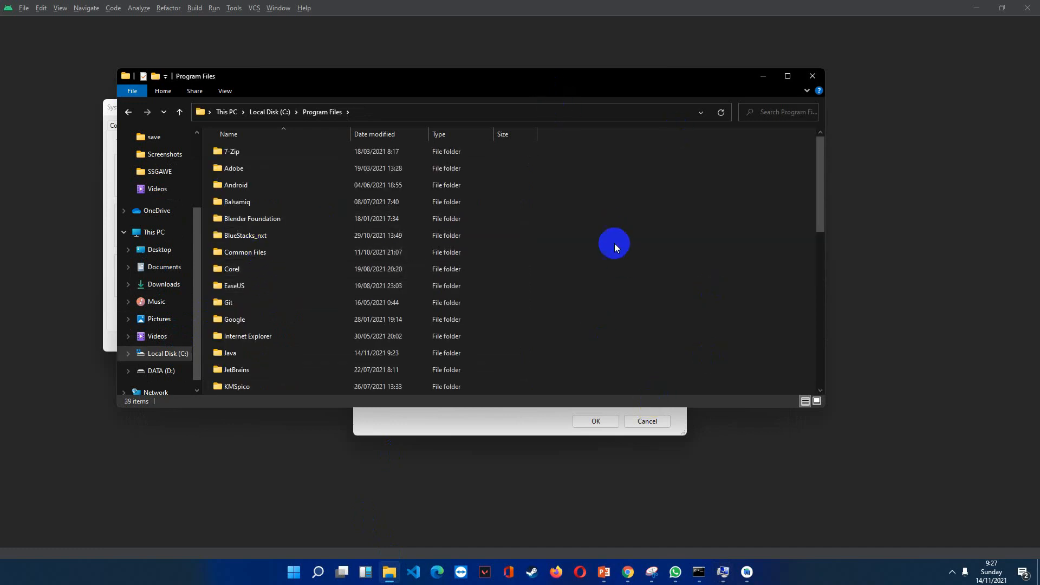
drag(441, 69, 548, 95)
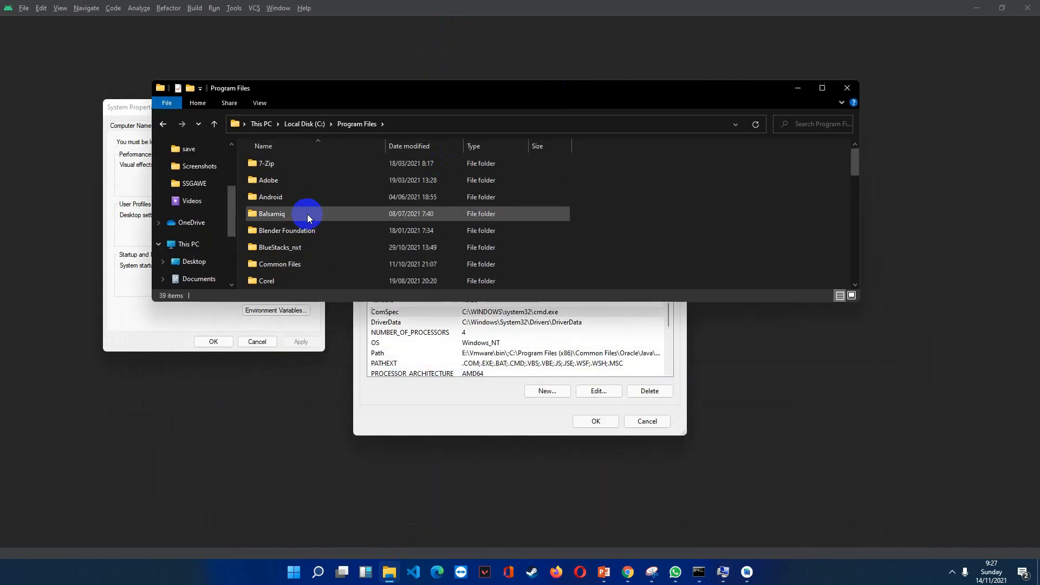
scroll(307, 233, down, 1)
scroll(304, 248, down, 1)
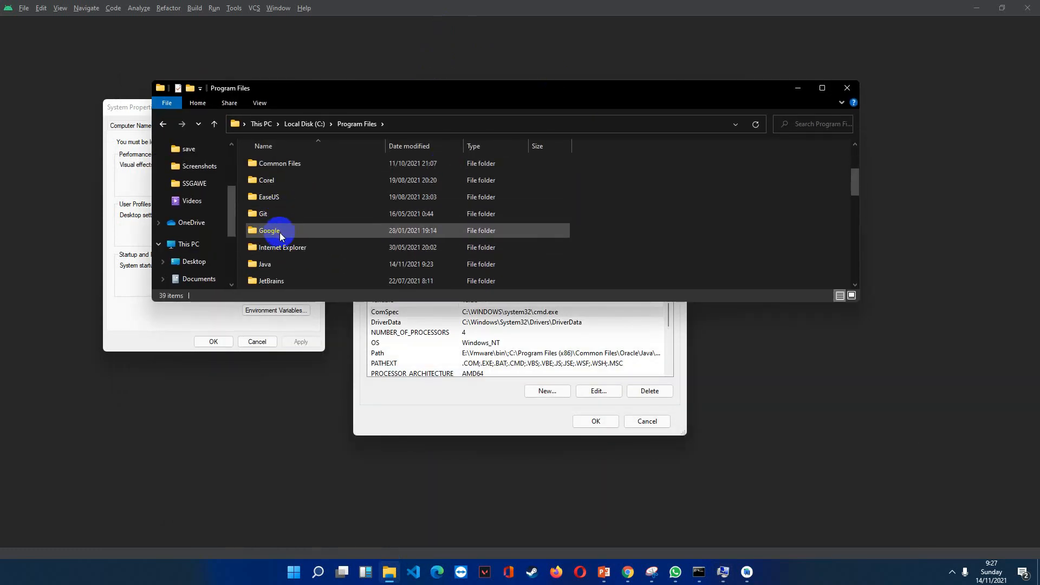
click(280, 267)
double_click(279, 268)
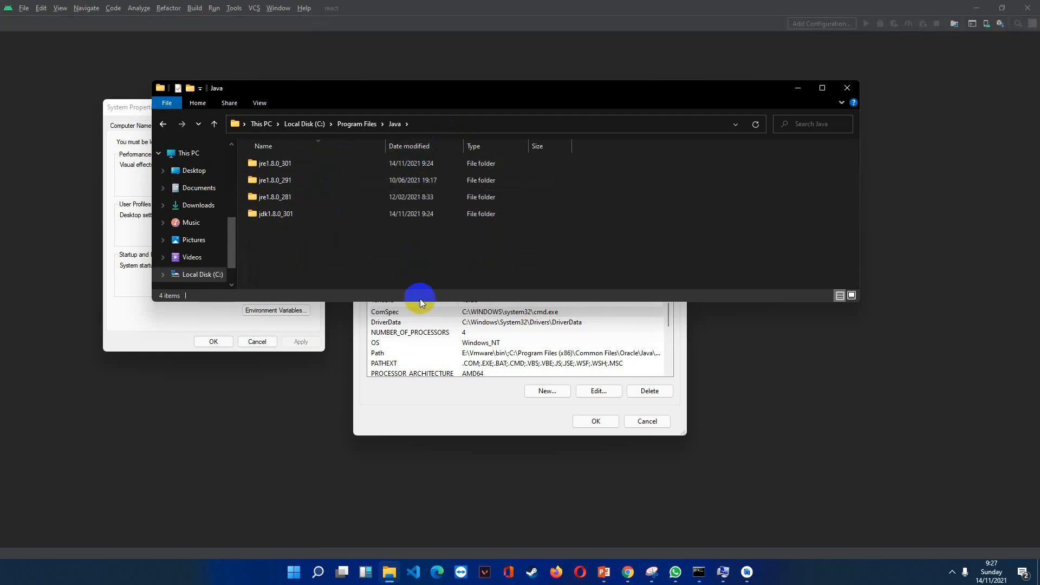
drag(420, 302, 420, 354)
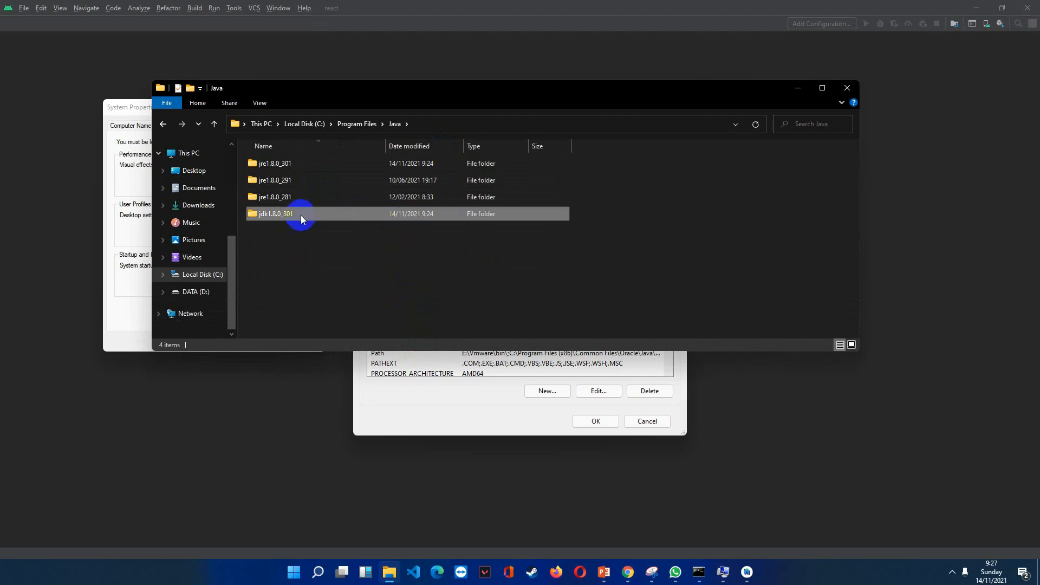
drag(381, 88, 323, 410)
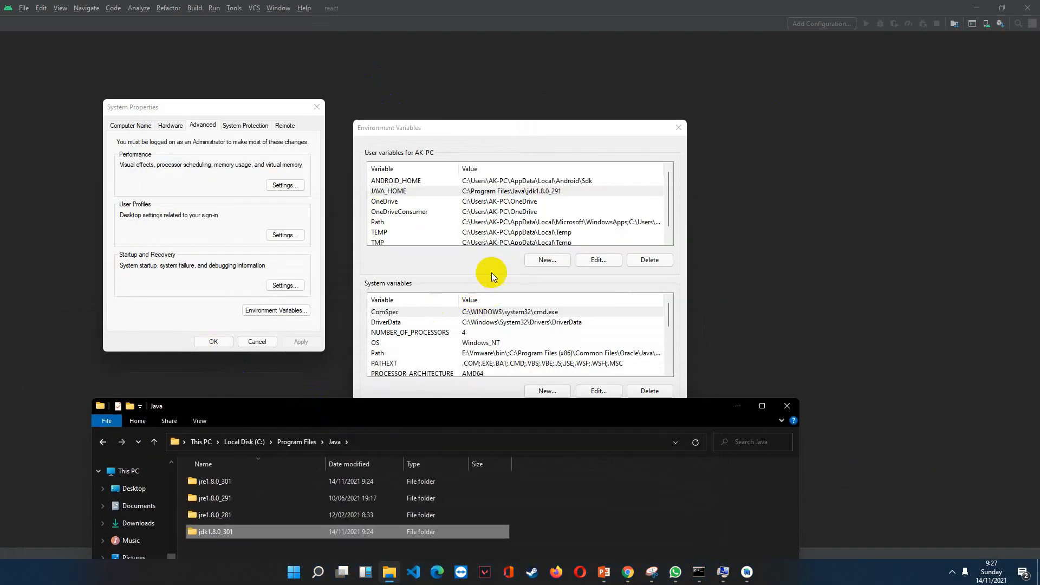
Fill in a new user variable named JAVA_HOME with the folder path C:\Program Files\Java and cancel it without saving.
click(556, 261)
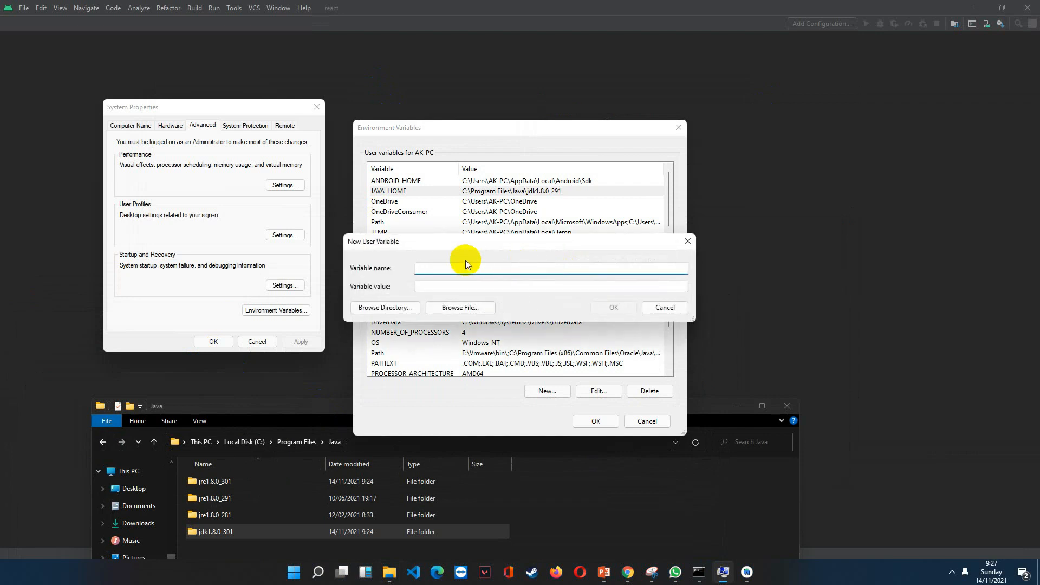
text(JAVA)
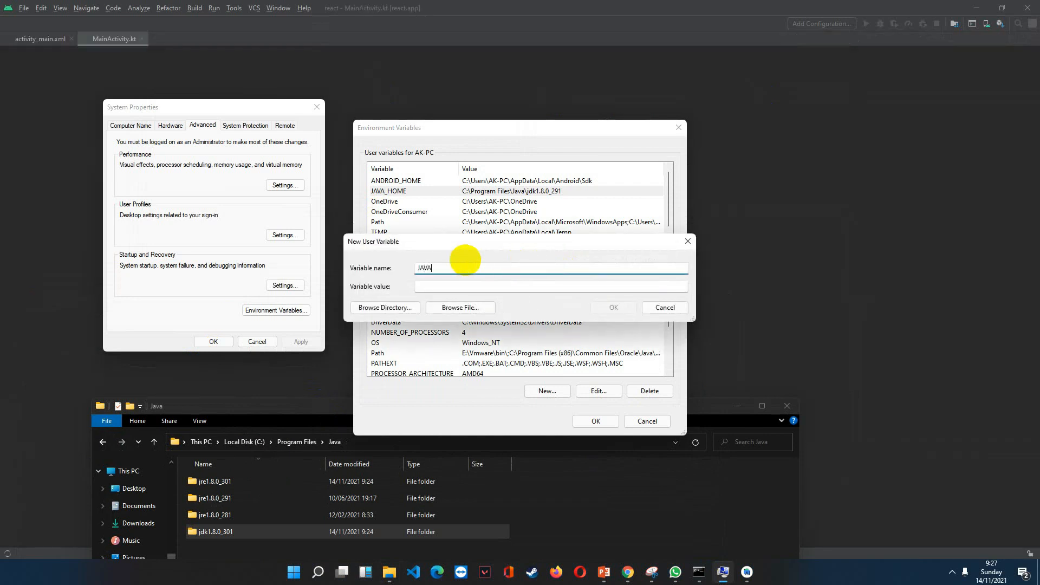
text(_HOME)
key(Tab)
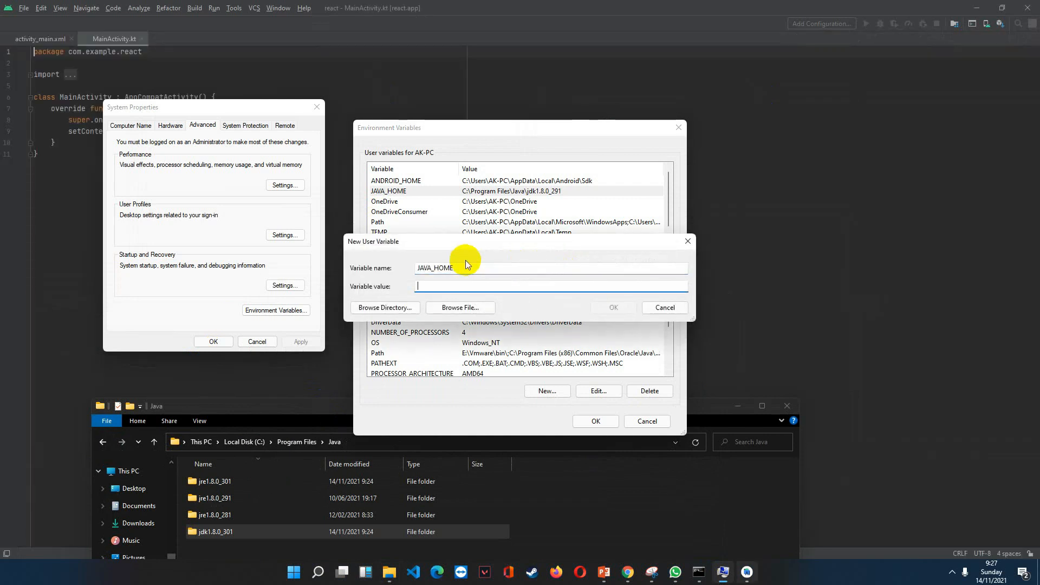
click(351, 442)
key(ctrl+c)
click(449, 287)
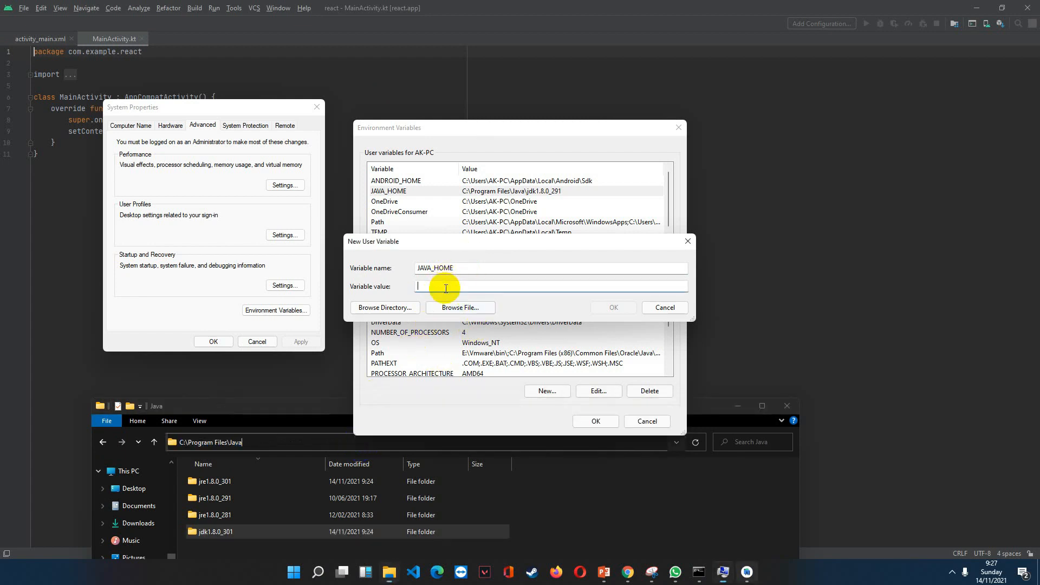
key(ctrl+v)
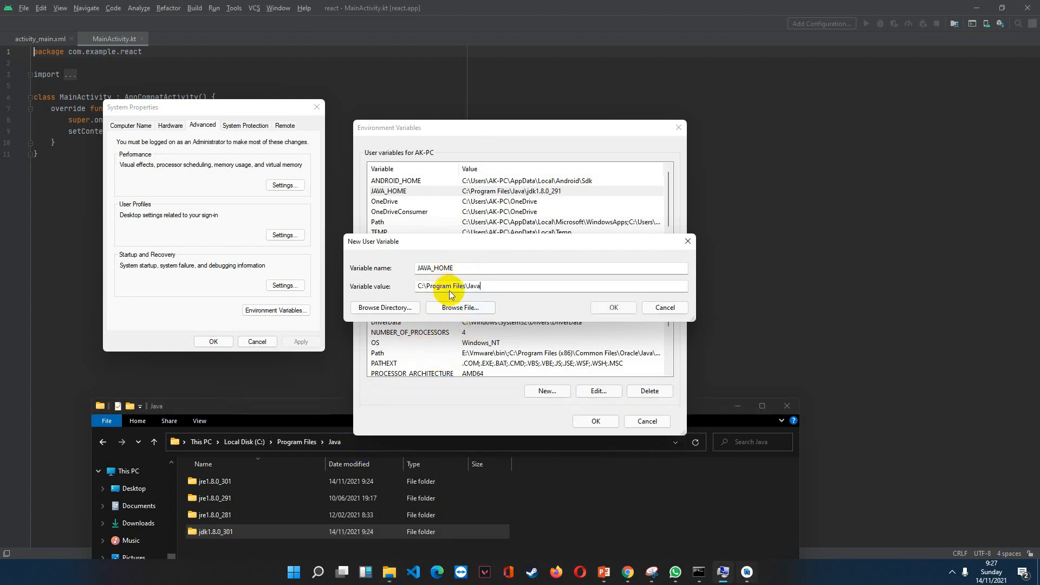
click(660, 307)
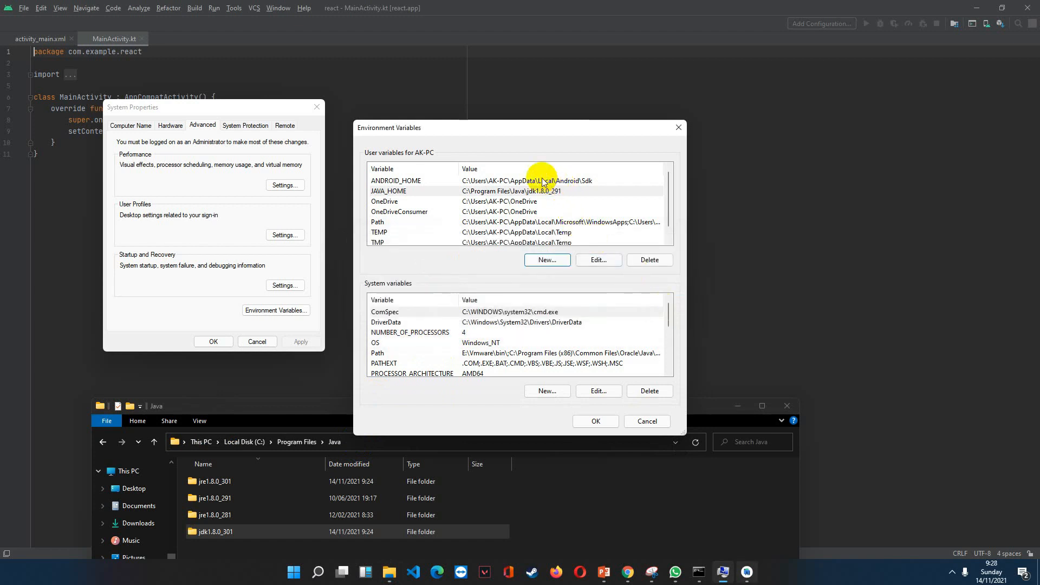
Select the ANDROID_HOME user variable and bring the Environment Variables dialog back in front of Android Studio.
click(471, 182)
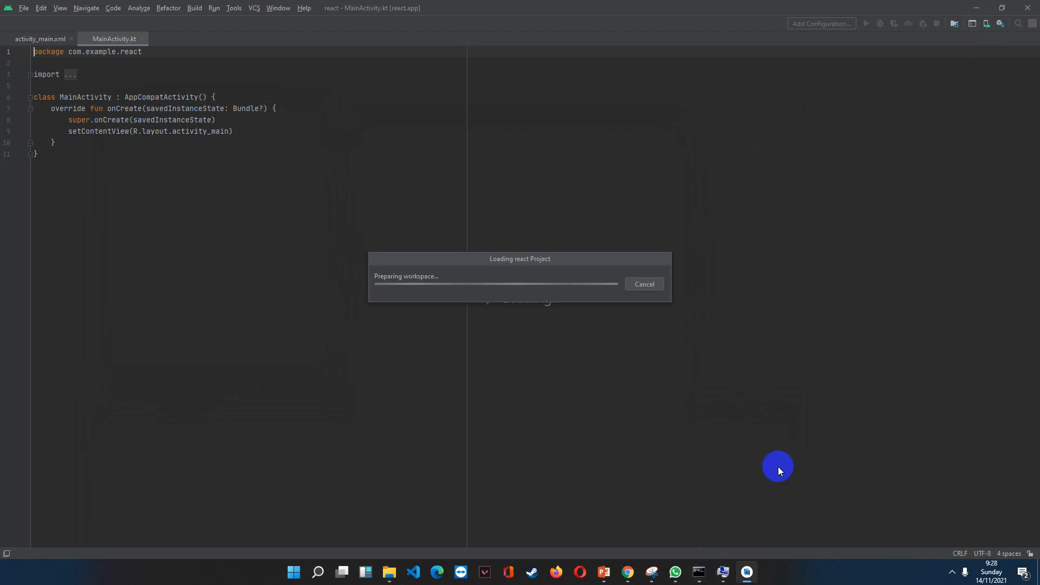
click(723, 572)
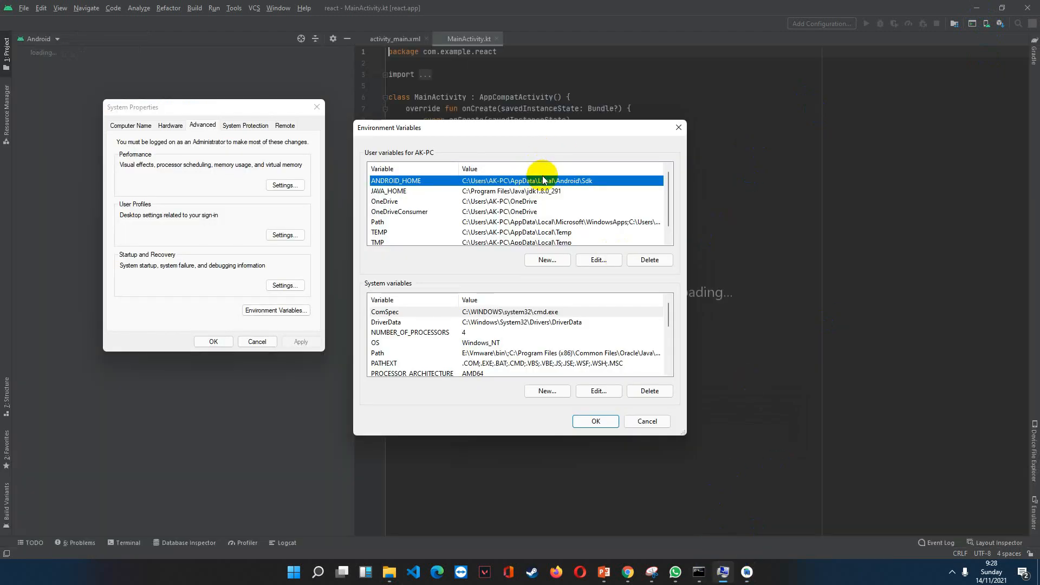
click(1001, 6)
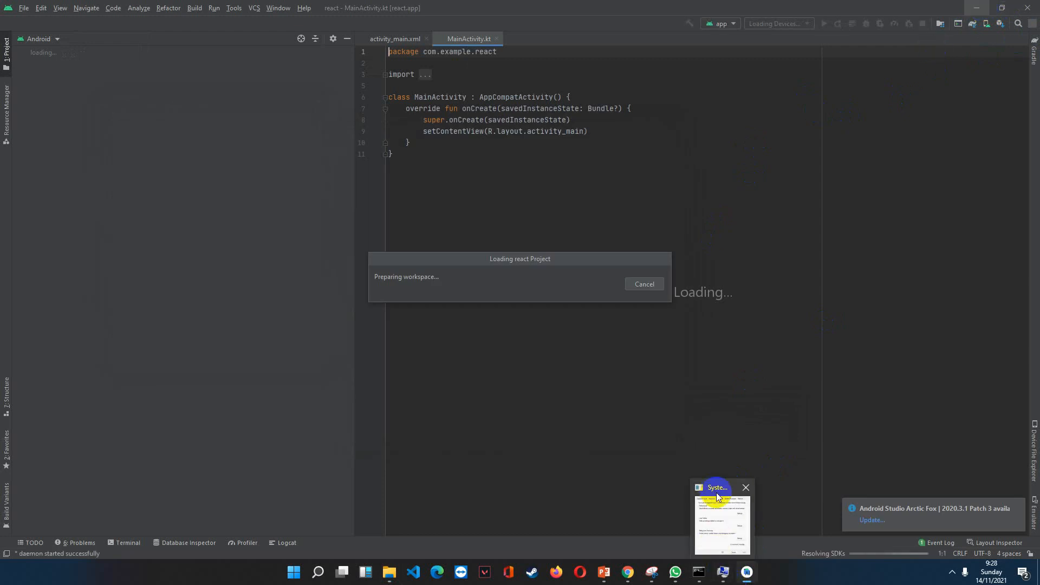
click(724, 577)
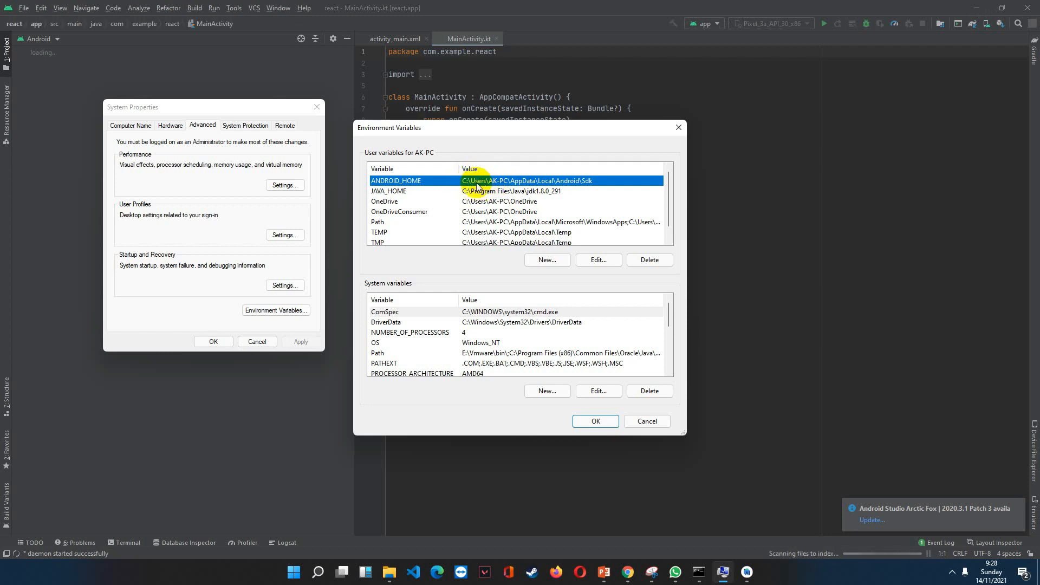
Switch to File Explorer, move its window below the user variables list and open the user's profile folder under C:\Users.
click(389, 571)
drag(237, 405, 476, 276)
click(387, 466)
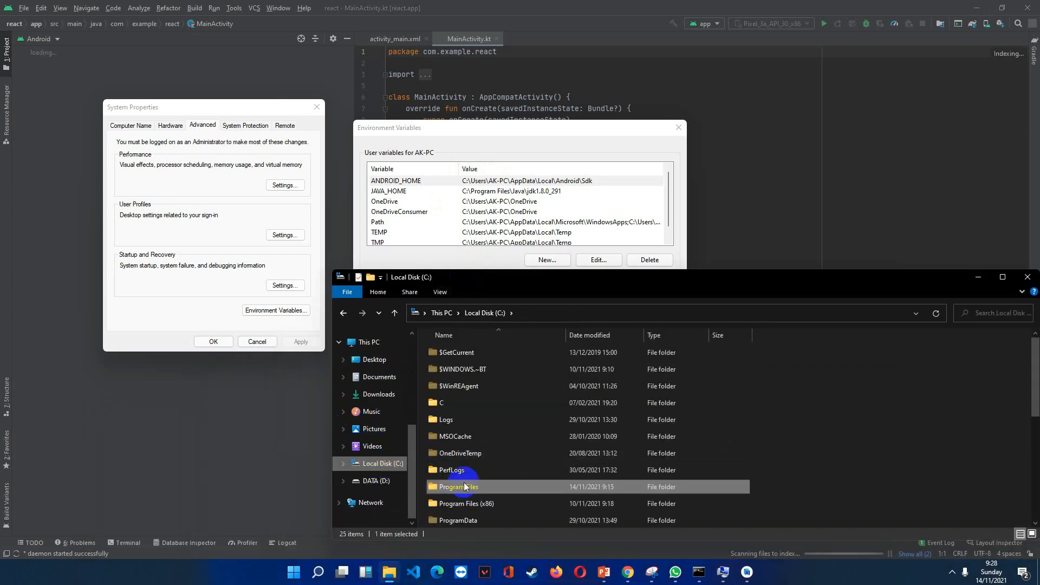
scroll(460, 476, down, 5)
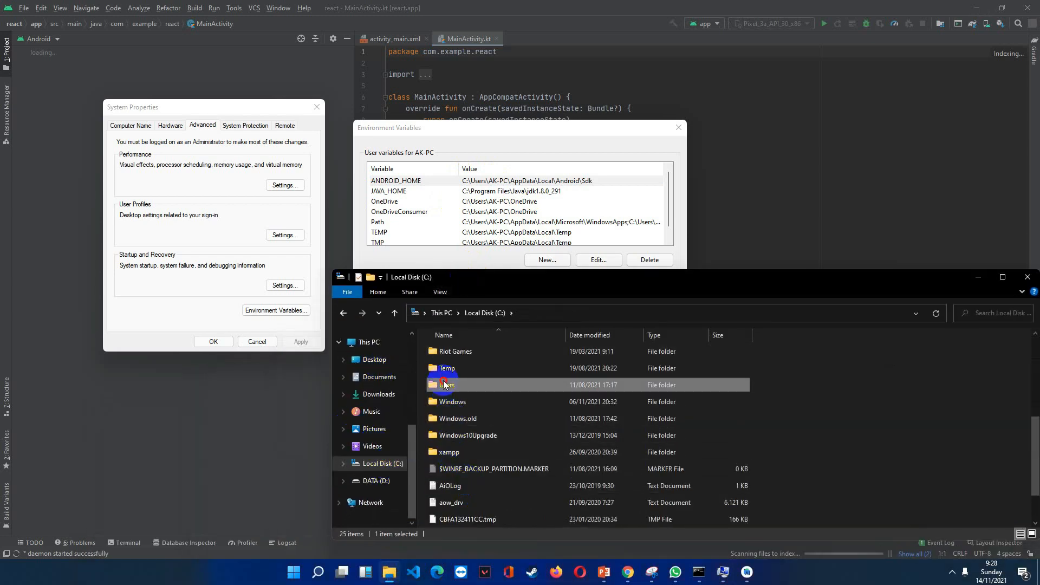
double_click(448, 384)
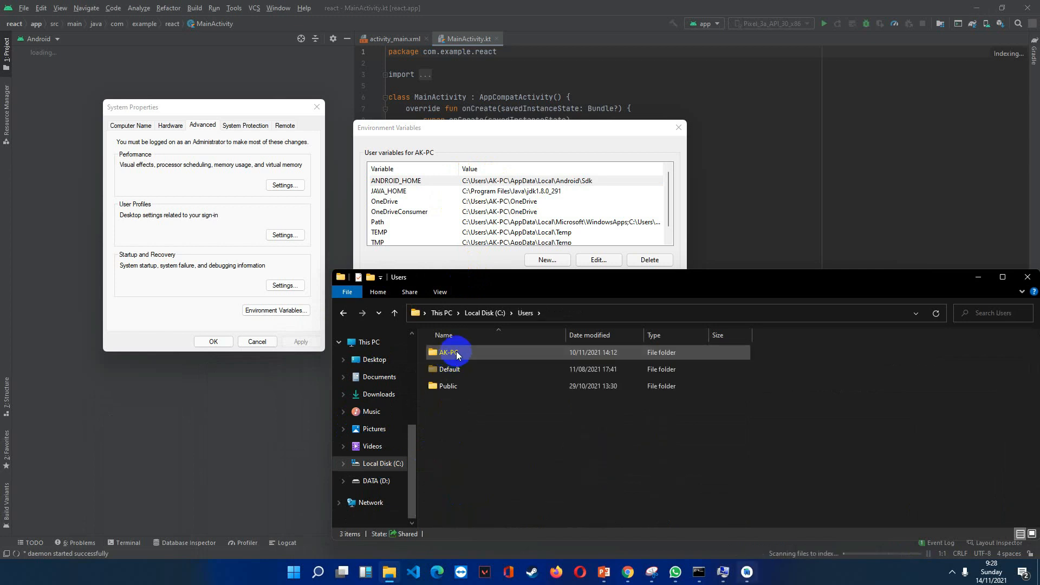
double_click(456, 355)
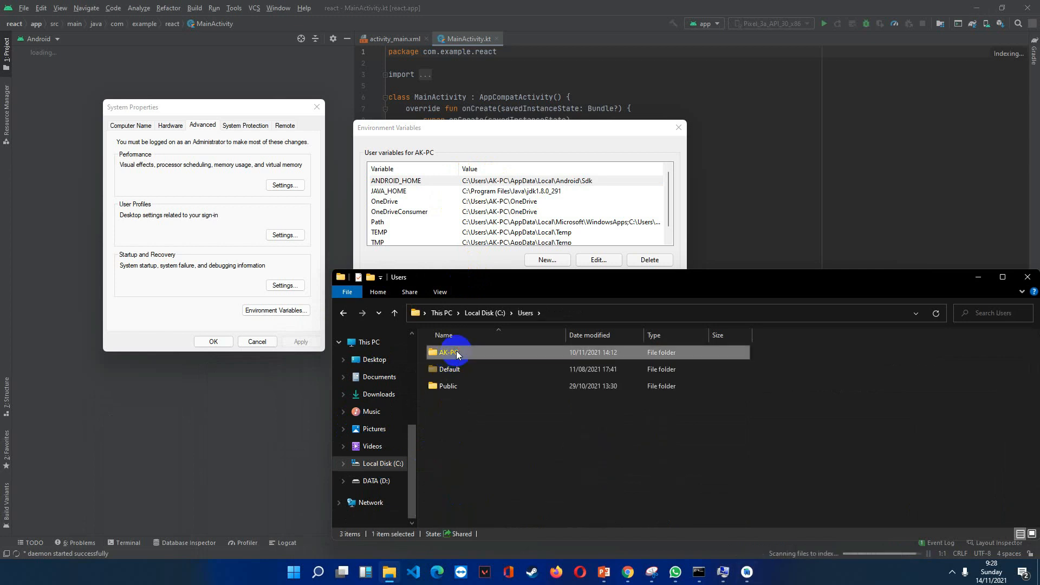
Open the AppData\Local\Android\Sdk folder inside the user's profile folder.
scroll(463, 390, down, 3)
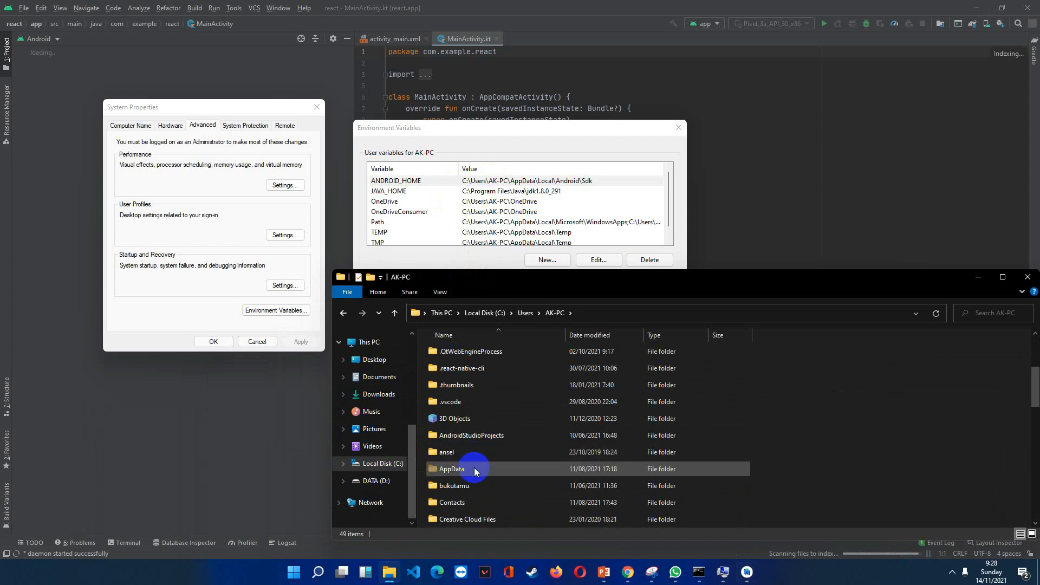
double_click(475, 470)
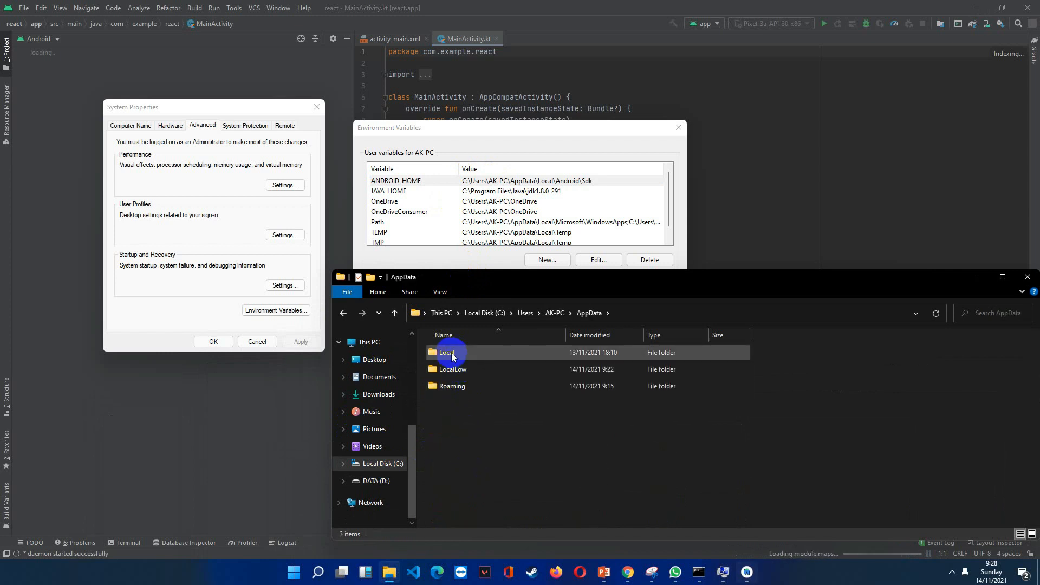
click(448, 353)
double_click(448, 354)
double_click(451, 368)
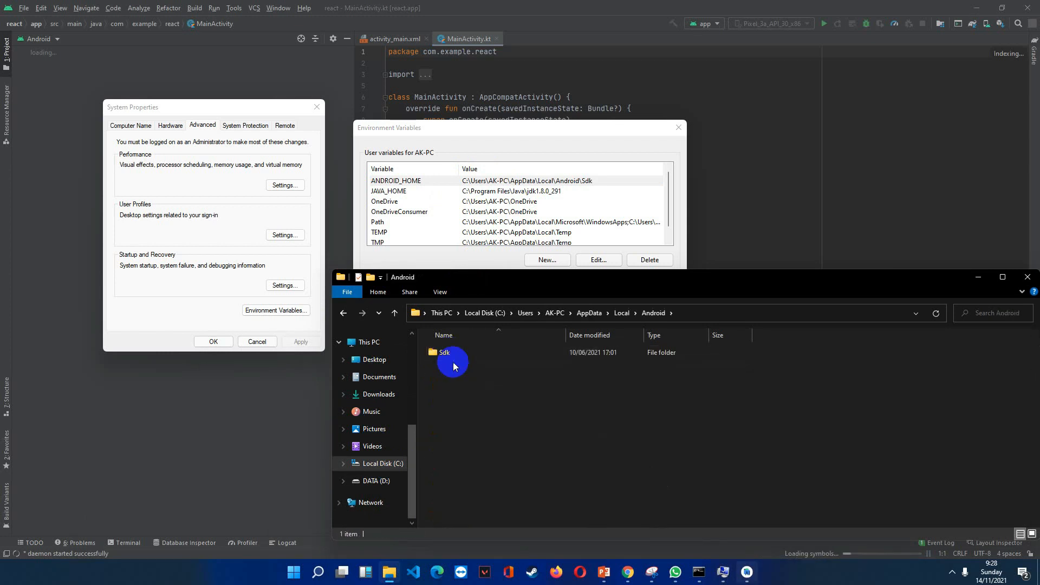
double_click(449, 352)
Go back from the Sdk folder to the user's profile folder and accept the Environment Variables dialog.
click(343, 313)
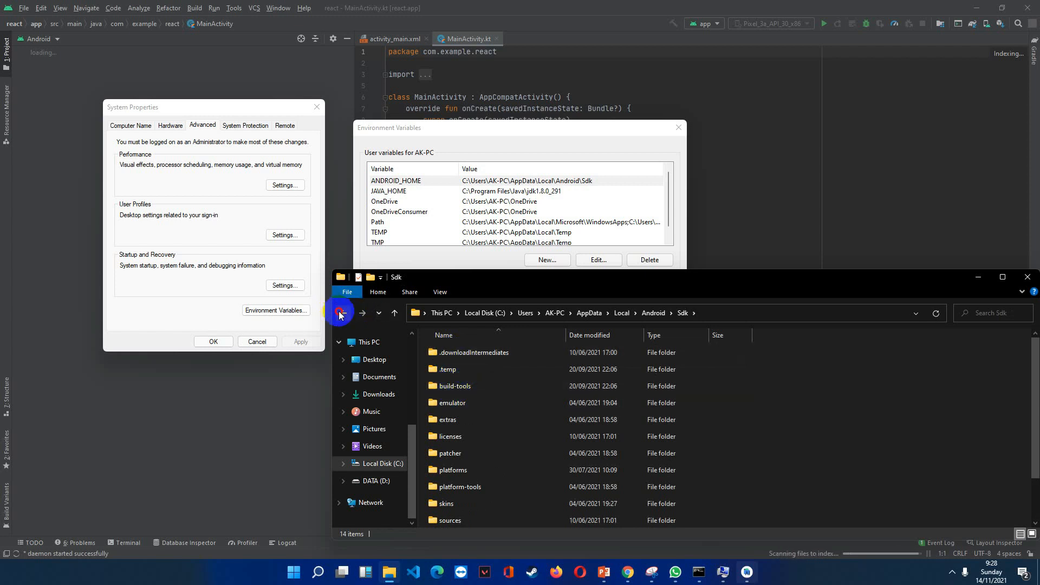
click(340, 313)
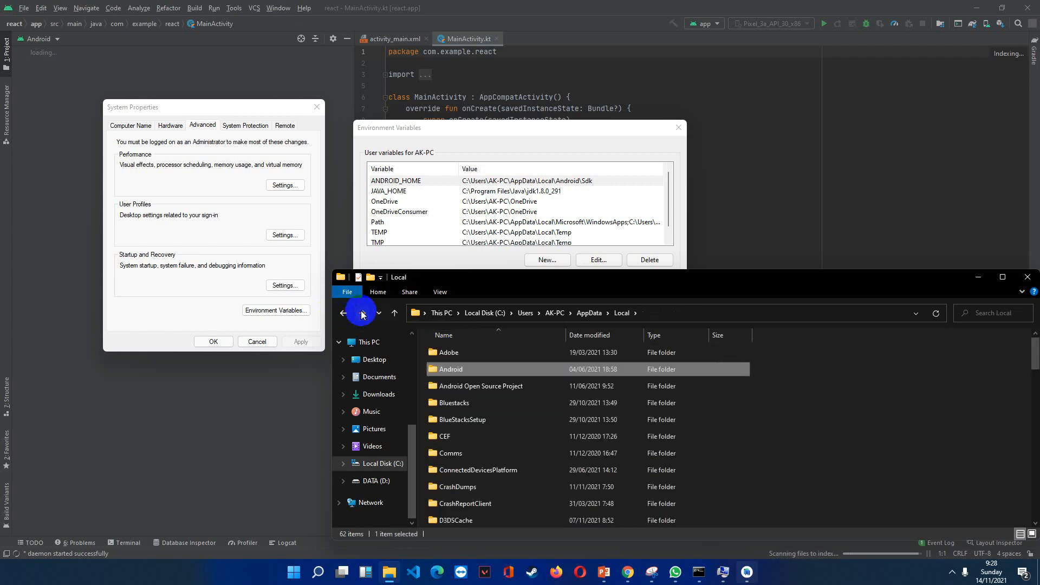
click(362, 313)
click(337, 314)
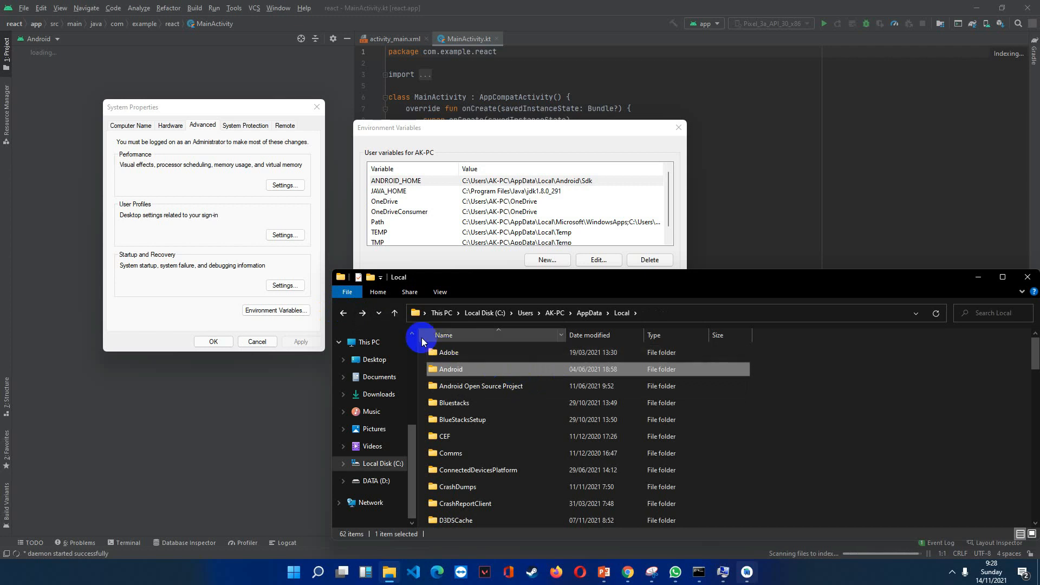
click(342, 313)
click(534, 131)
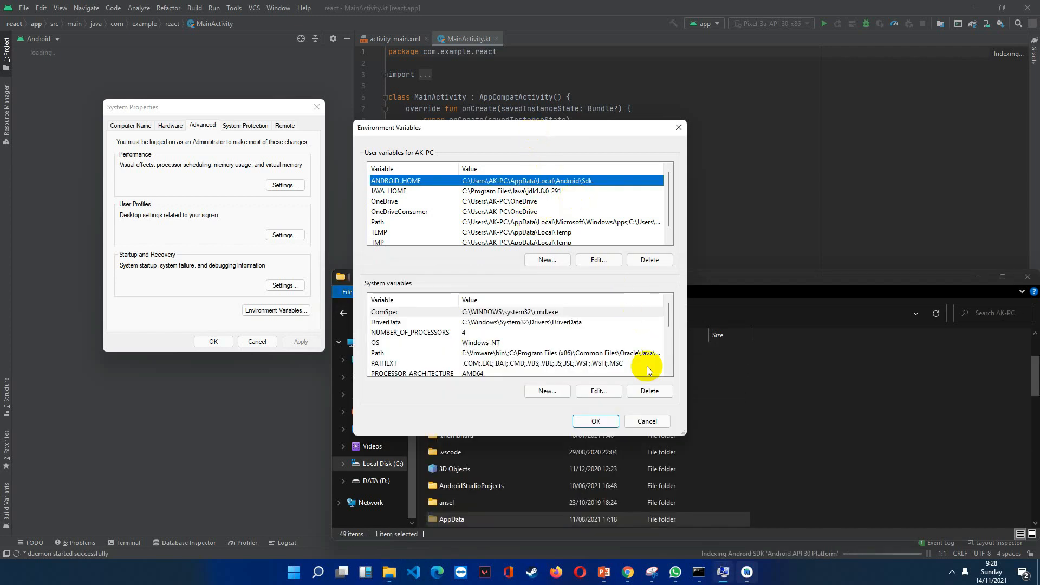
click(602, 424)
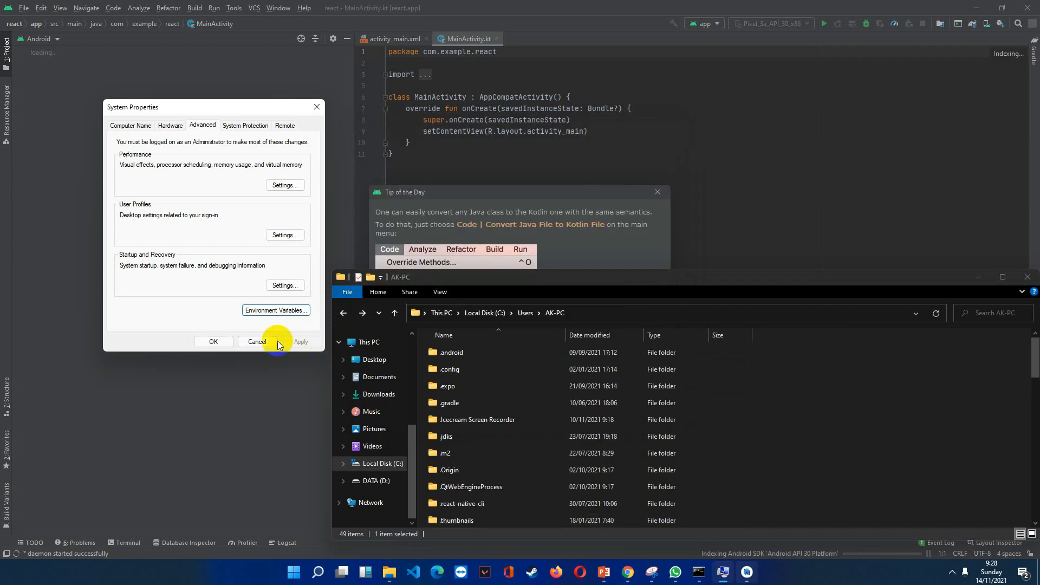